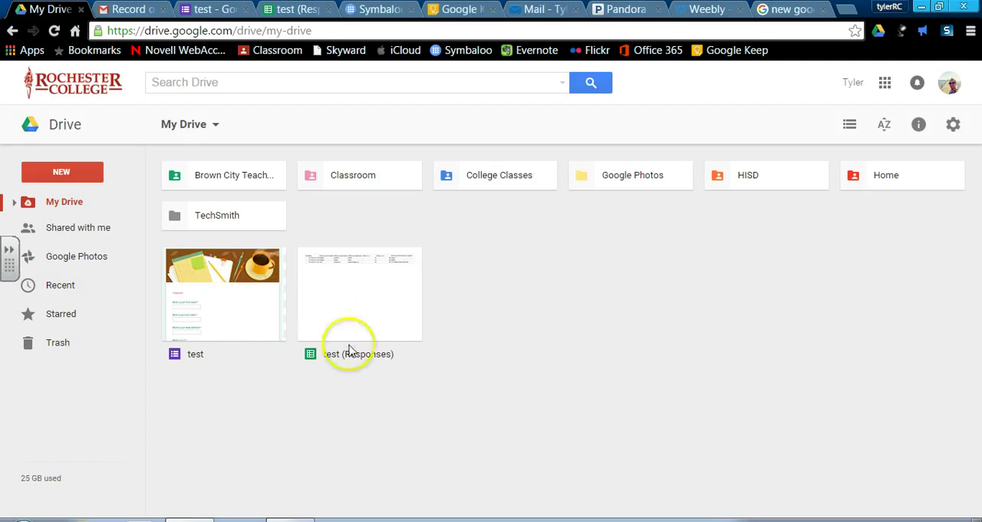
# Open the test (Responses) spreadsheet from My Drive
pyautogui.click(373, 291)
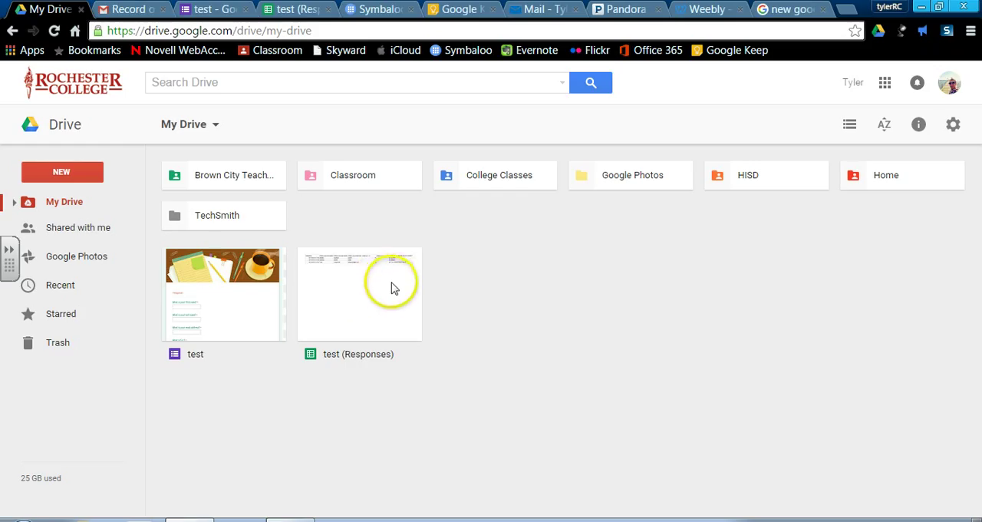
pyautogui.doubleClick(388, 288)
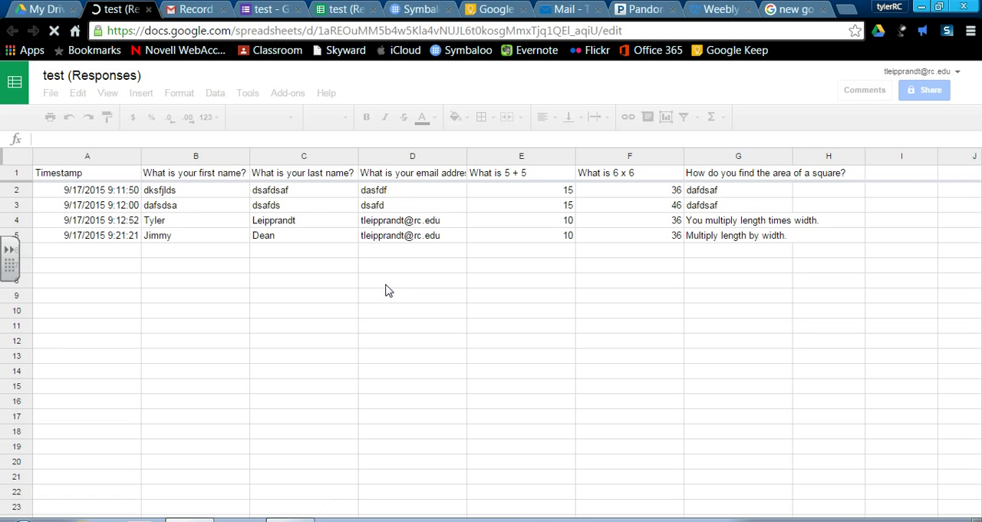
pyautogui.click(387, 292)
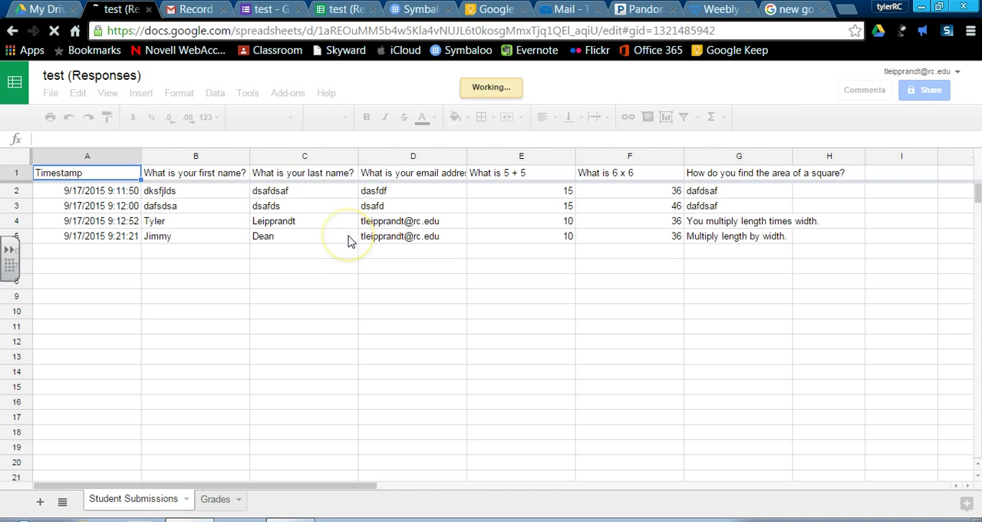
pyautogui.click(353, 382)
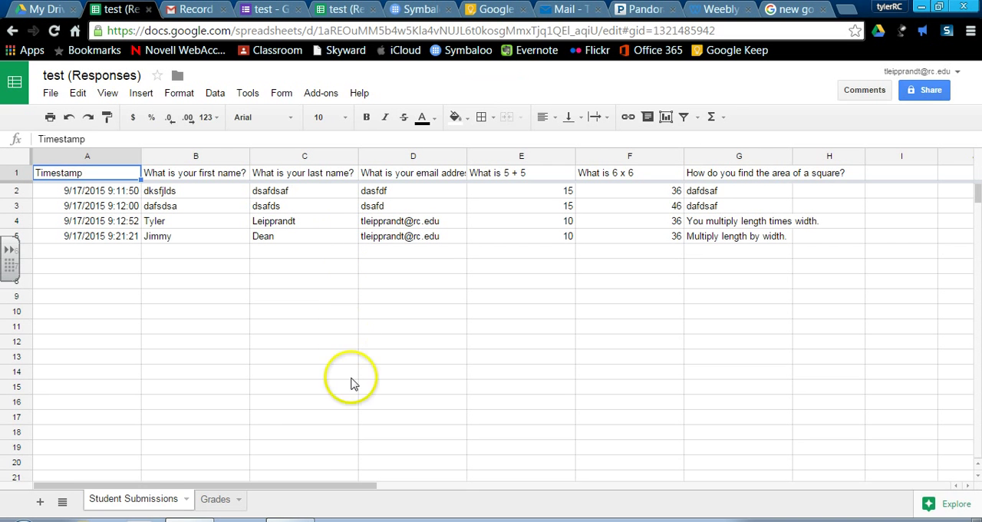
pyautogui.click(354, 382)
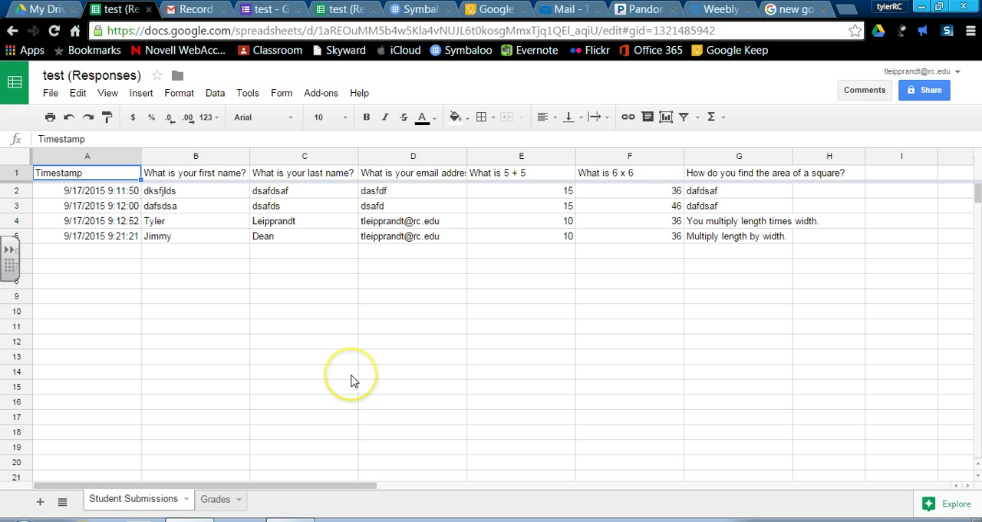
# Start regrading the assignment with Flubaroo and agree to replace the existing grades
pyautogui.click(324, 98)
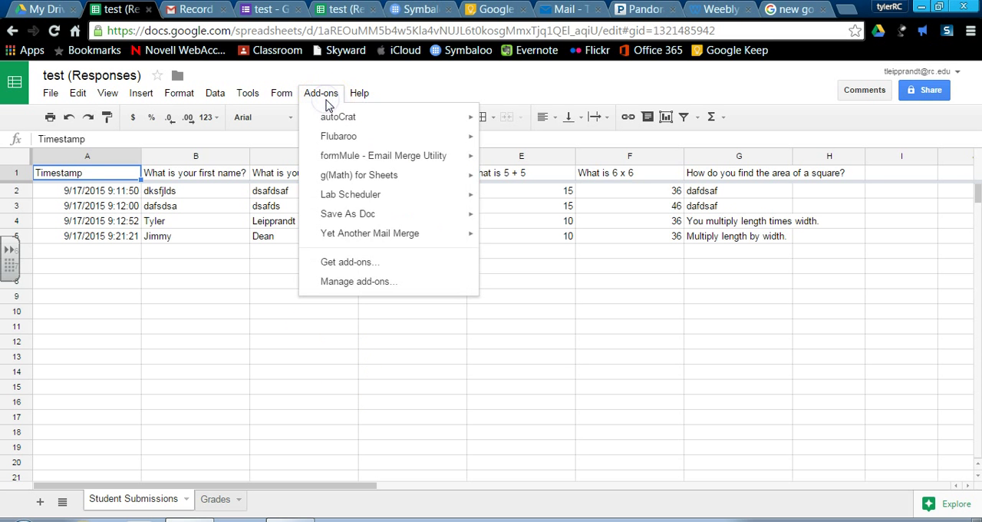
pyautogui.click(338, 137)
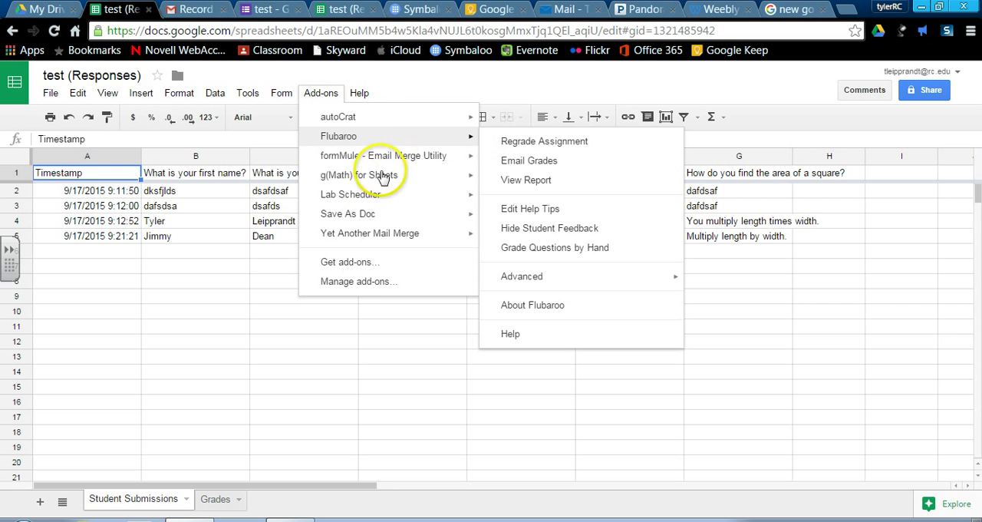
pyautogui.click(383, 139)
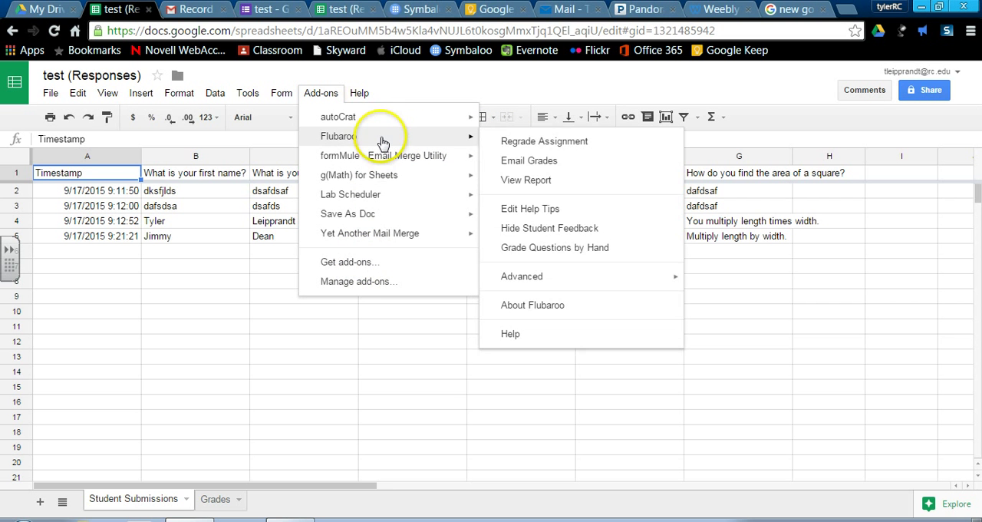
pyautogui.click(547, 143)
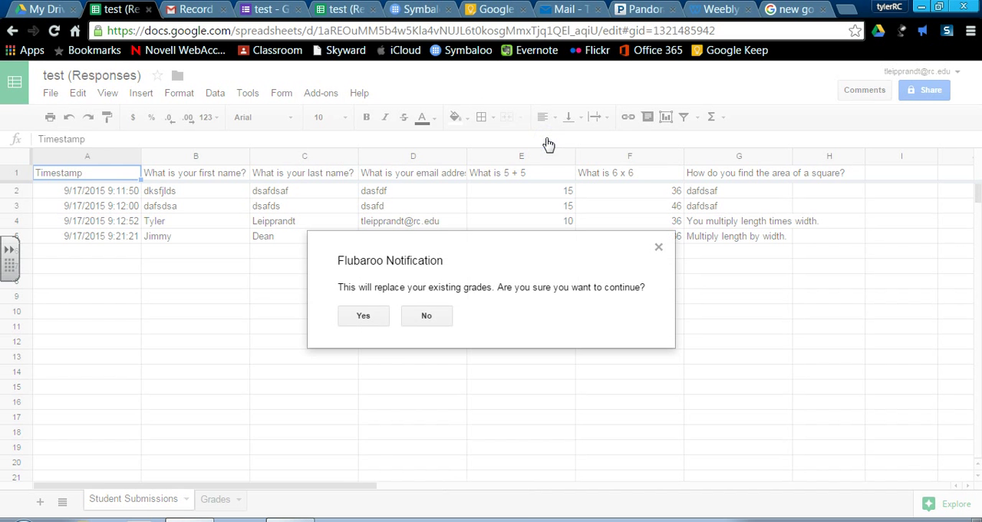
pyautogui.click(355, 318)
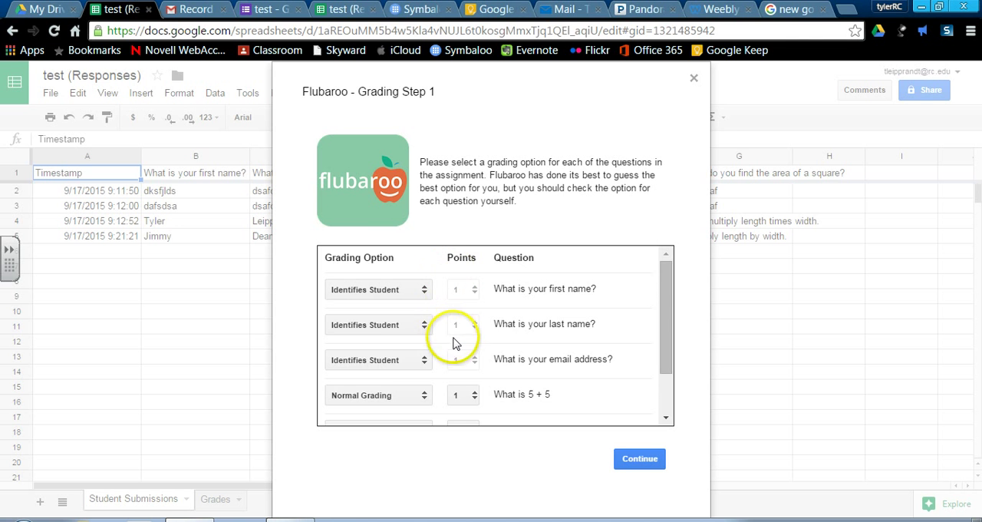
# Set the area-of-a-square question to Grade by Hand worth 2 points and continue to the answer key selection
pyautogui.scroll(-2, 457, 345)
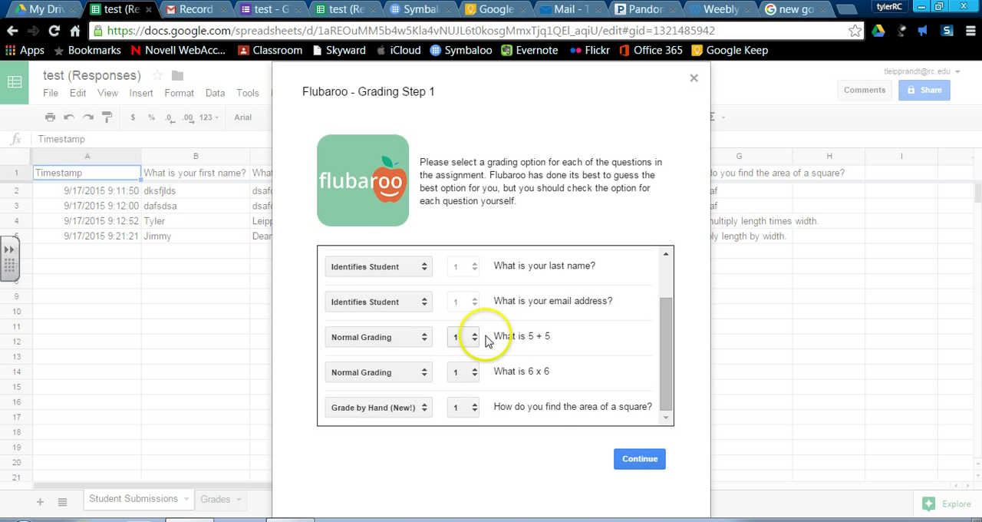
pyautogui.click(423, 408)
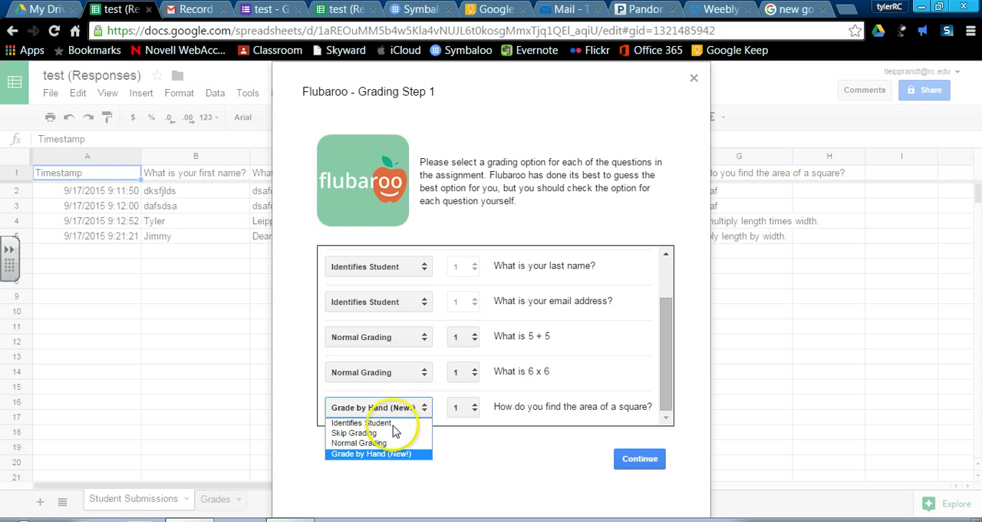
pyautogui.click(375, 455)
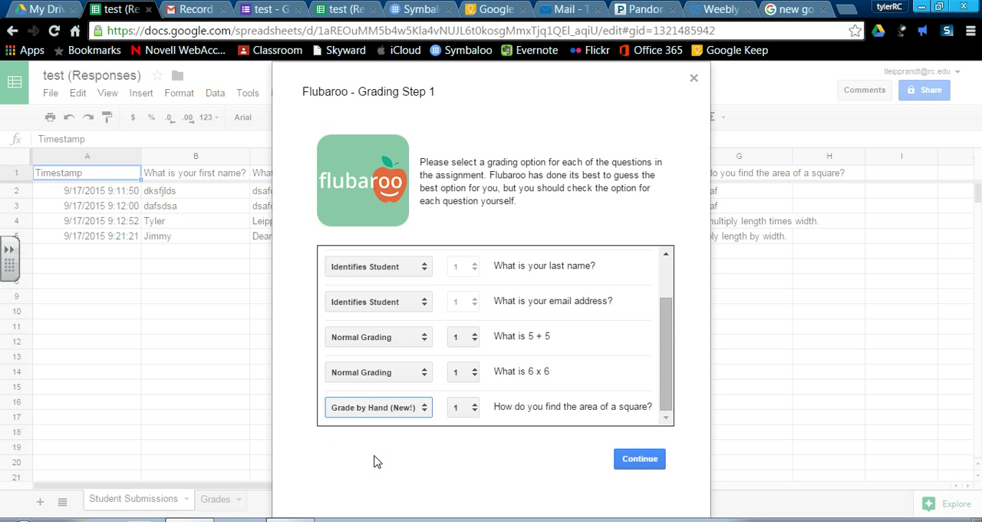
pyautogui.click(463, 408)
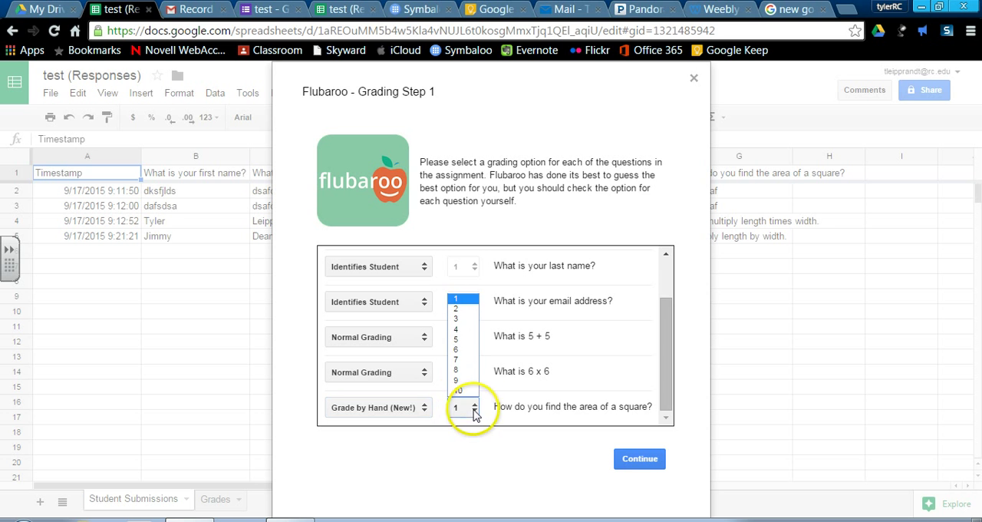
pyautogui.click(465, 309)
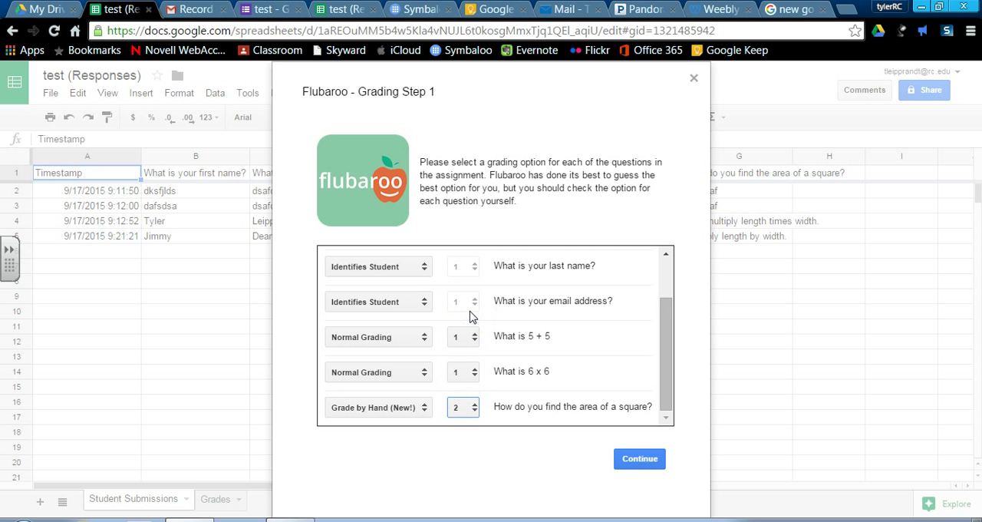
pyautogui.click(642, 460)
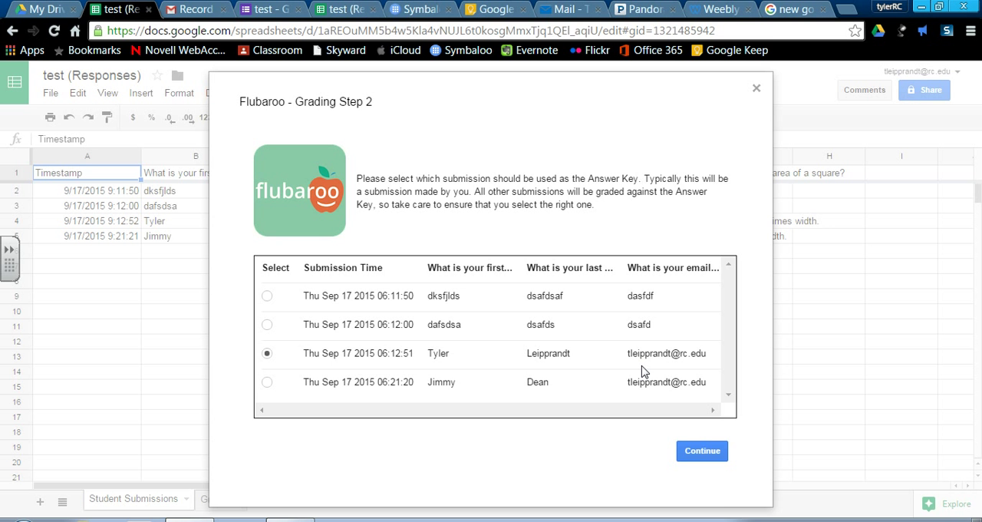
# Grade the assignment with the preselected 06:12:51 submission as answer key and open the Grades sheet
pyautogui.click(713, 453)
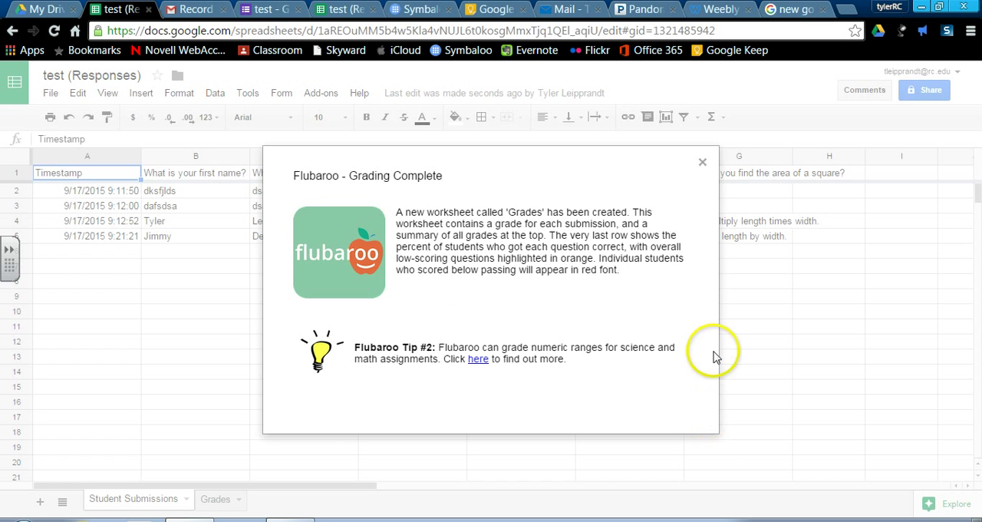
pyautogui.click(704, 164)
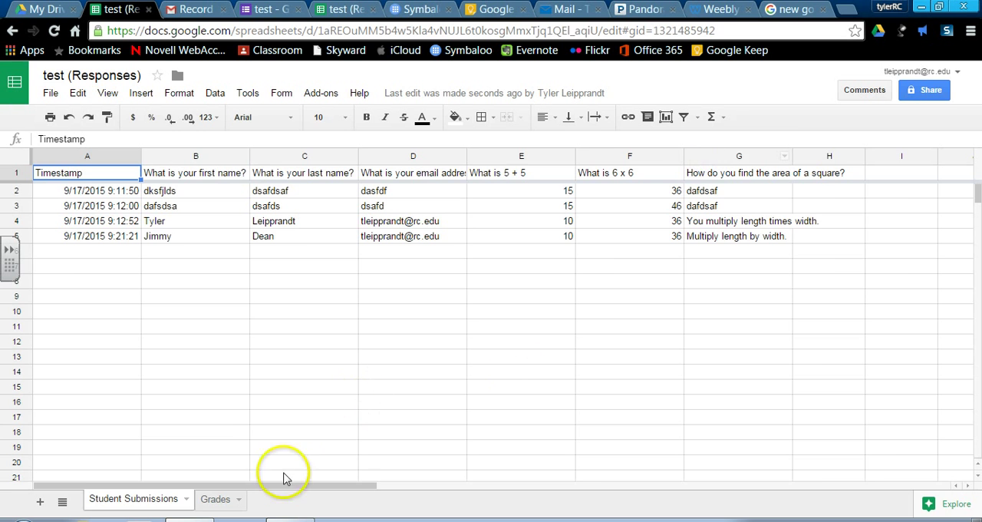
pyautogui.click(208, 502)
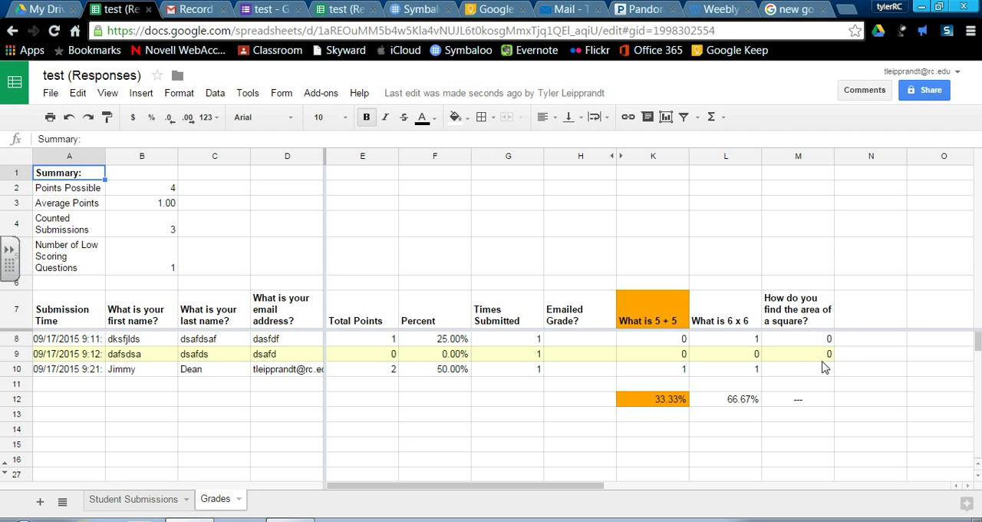
# Try a score of 1 in M8 for the area-of-a-square question and set it back to 0
pyautogui.click(830, 339)
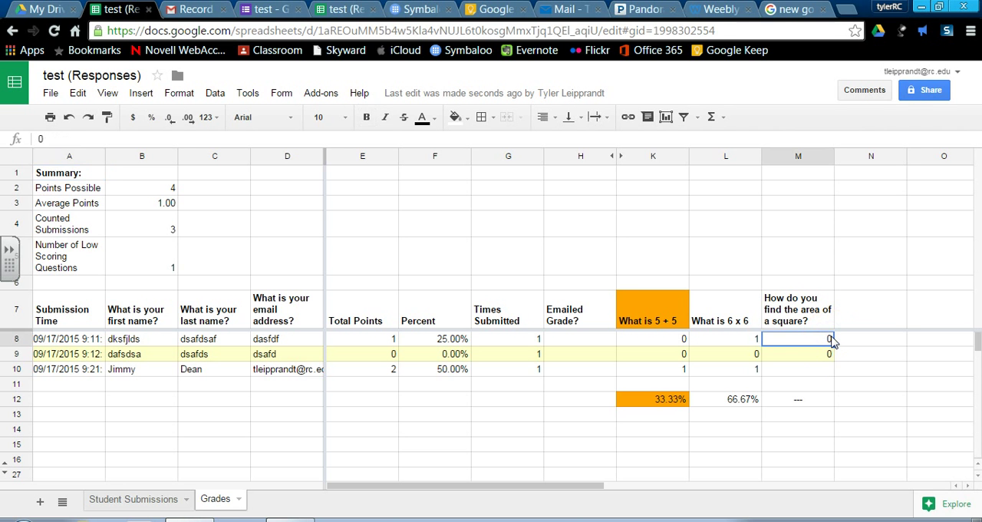
pyautogui.write('1')
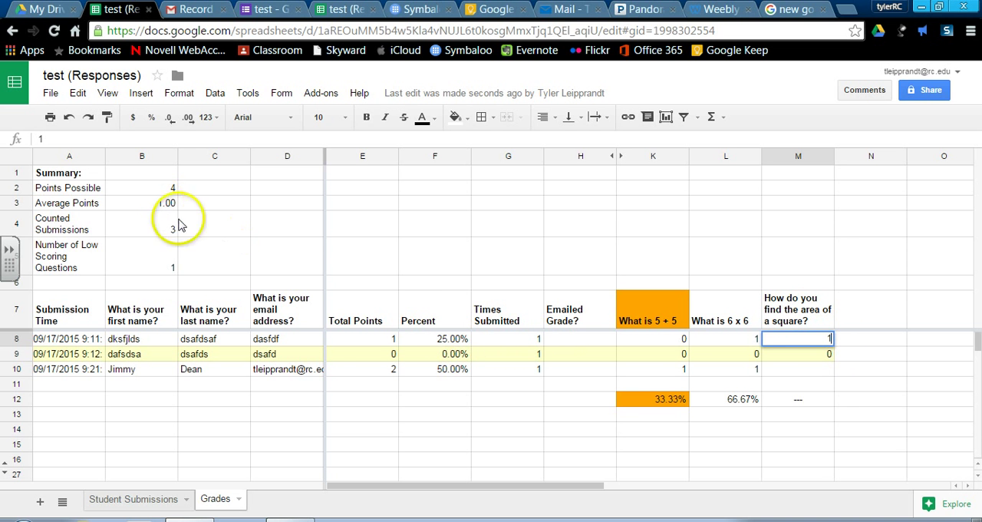
pyautogui.click(875, 444)
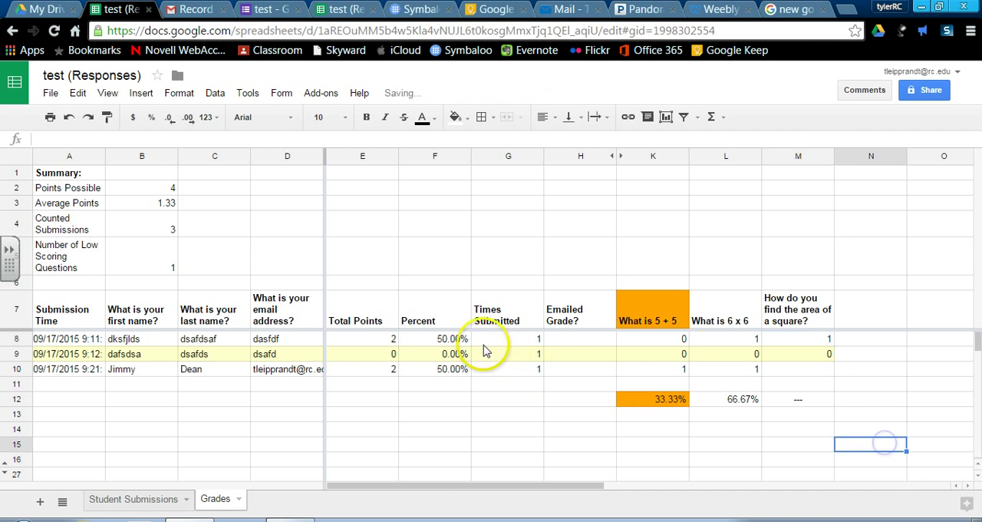
pyautogui.click(831, 343)
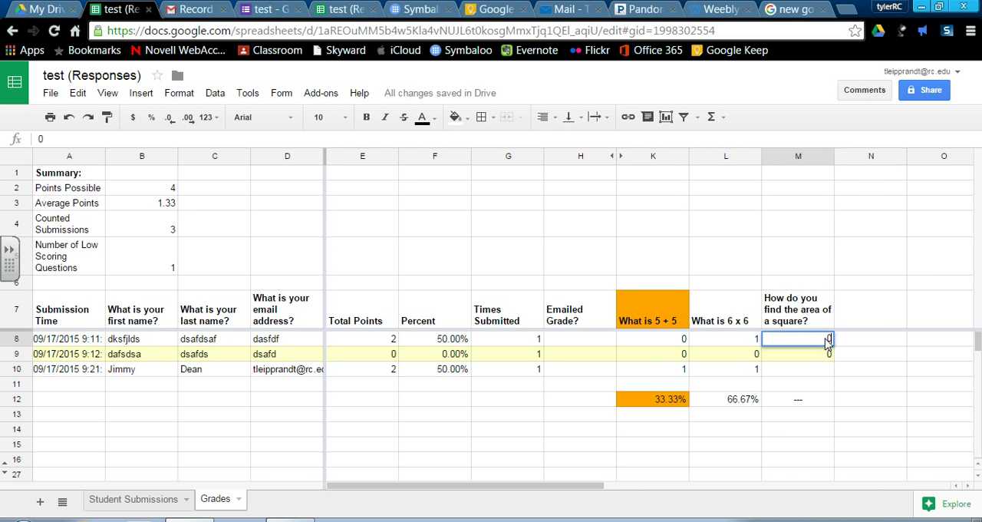
pyautogui.click(815, 449)
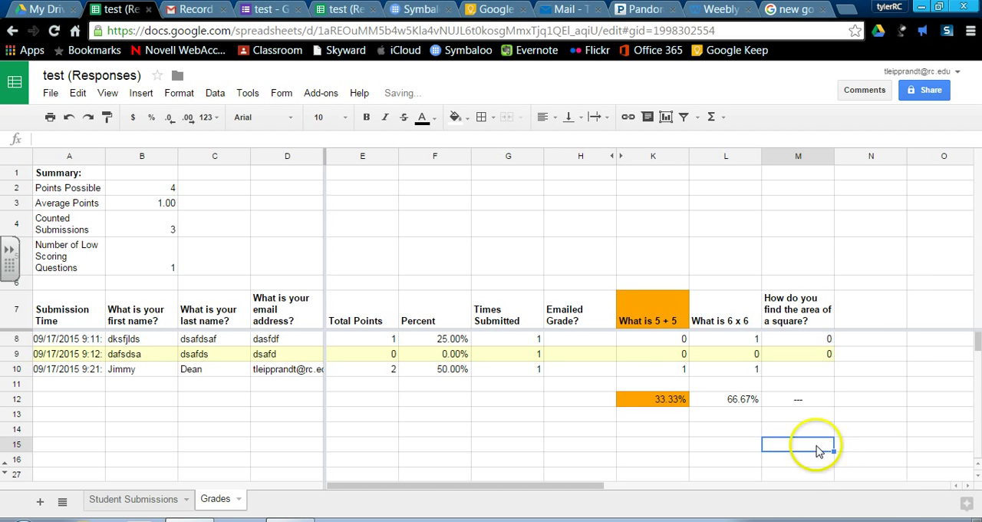
# Use Flubaroo's Grade Questions by Hand to give the row 10 student 2 points with the note "Awesome Job. Got it right."
pyautogui.click(321, 93)
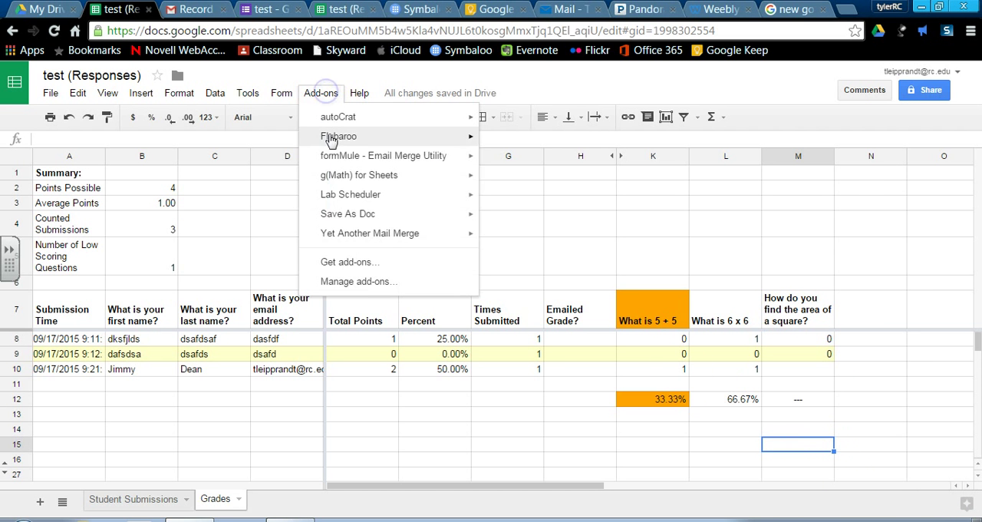
pyautogui.moveTo(390, 136)
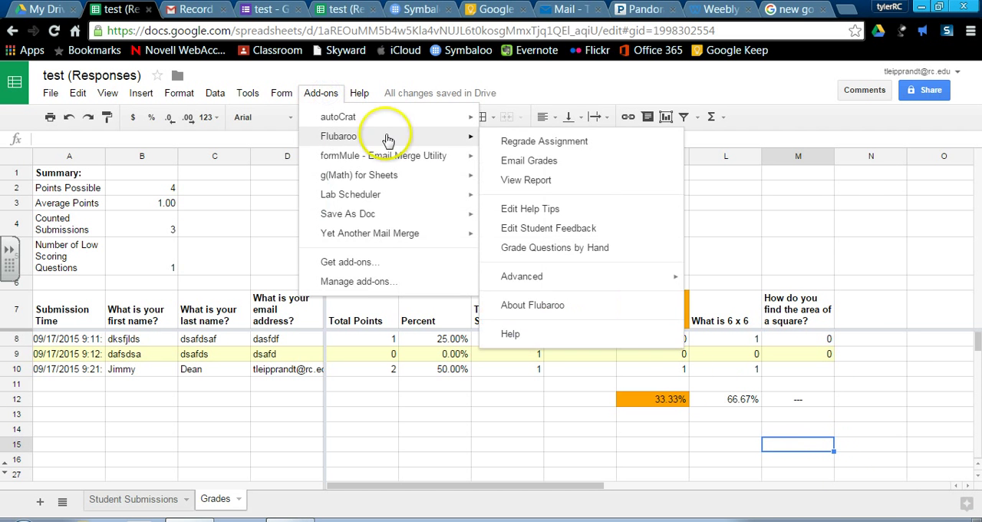
pyautogui.click(541, 248)
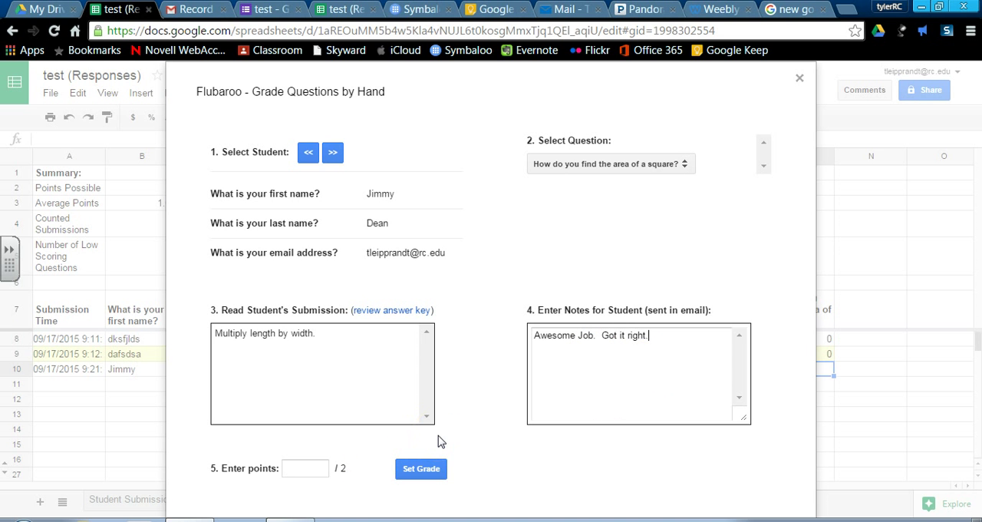
pyautogui.click(300, 469)
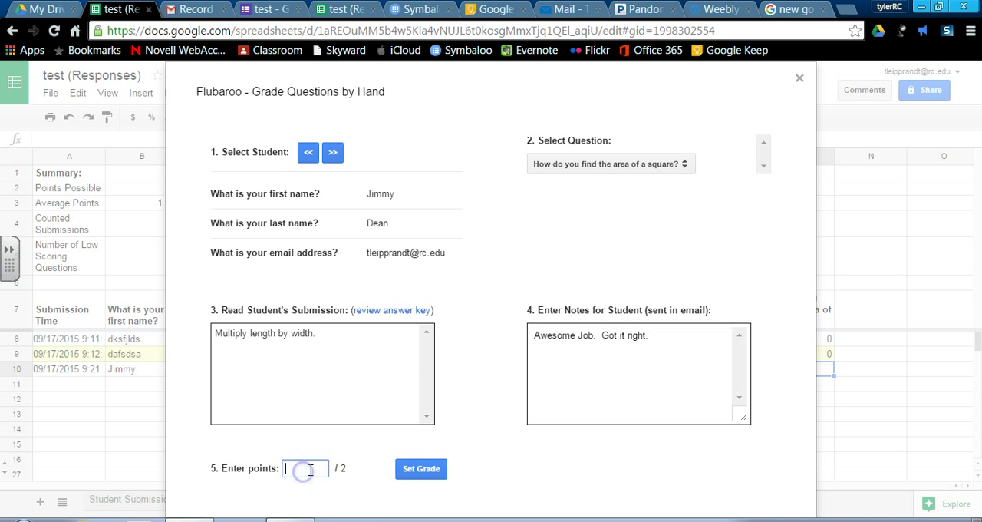
pyautogui.click(405, 471)
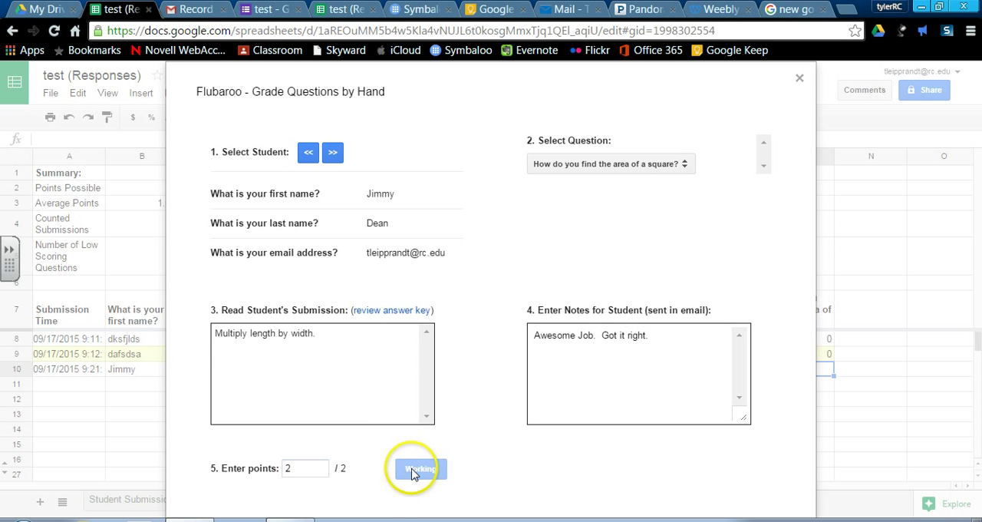
# Apply 0 points with the note "I cannot read what you said. Do this over." to the row 9 student and return to the row 10 student
pyautogui.click(333, 167)
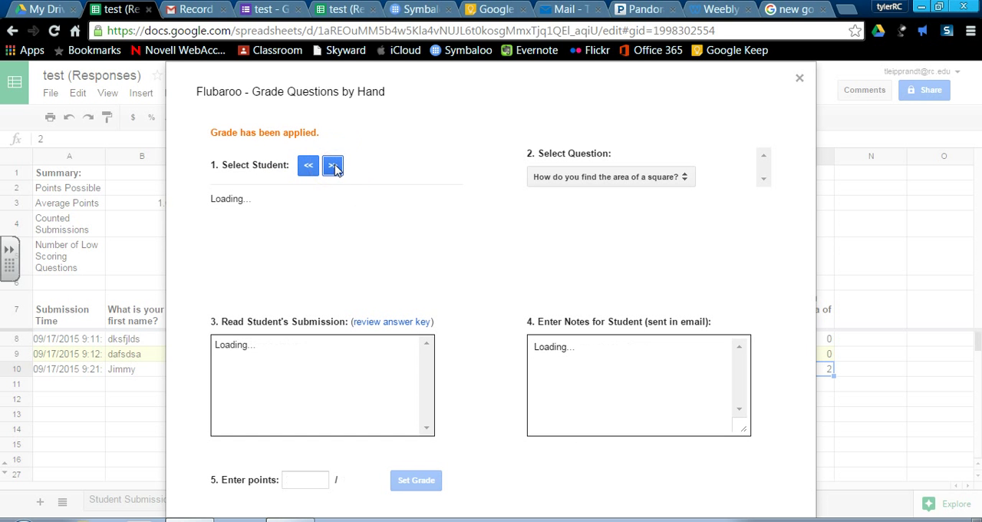
pyautogui.click(307, 154)
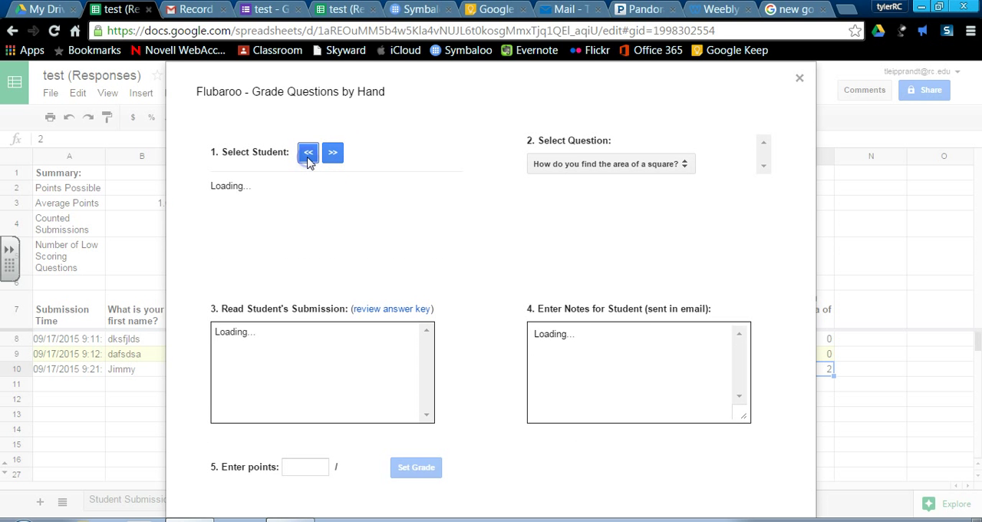
pyautogui.click(308, 159)
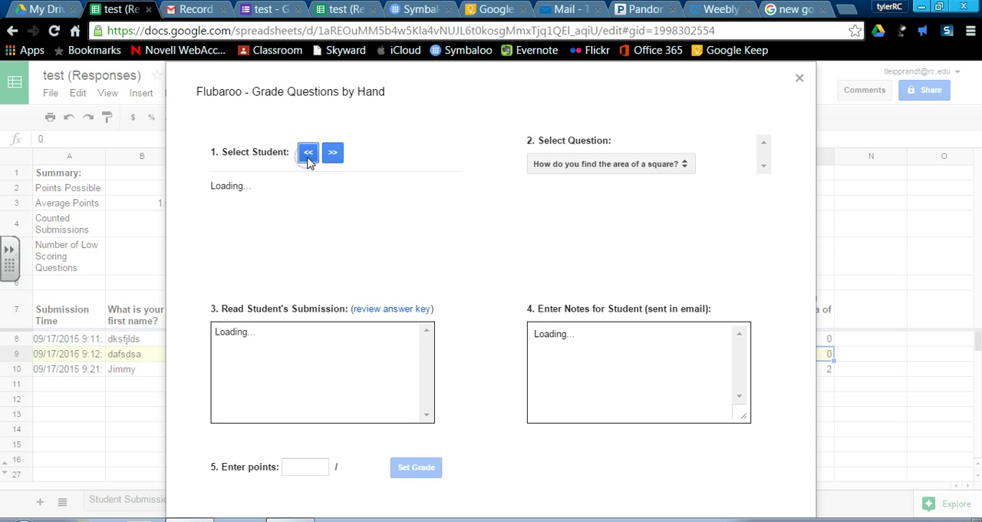
pyautogui.click(333, 153)
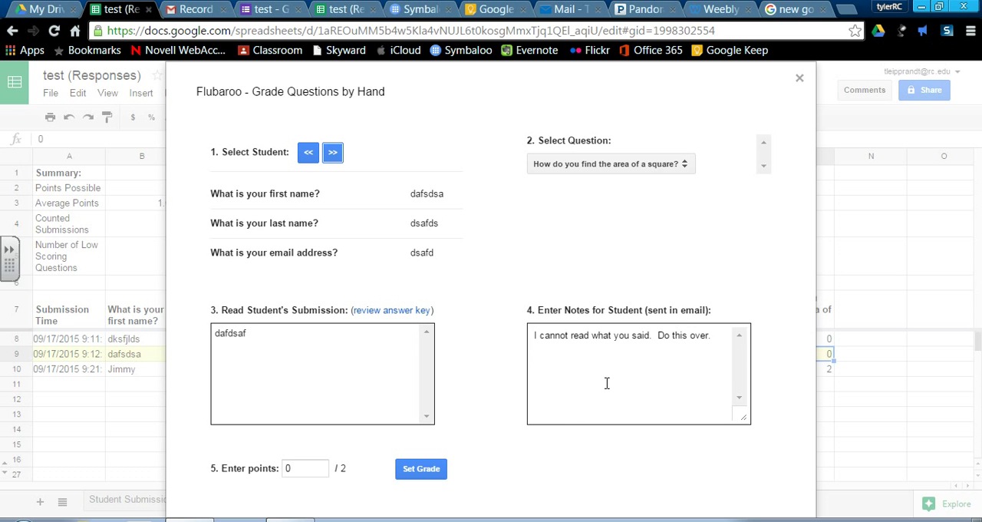
pyautogui.click(670, 346)
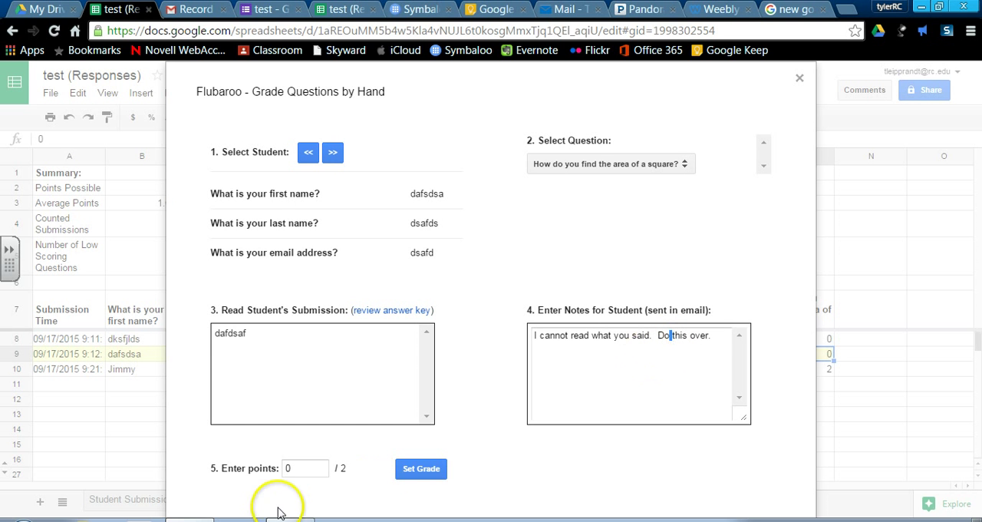
pyautogui.click(429, 480)
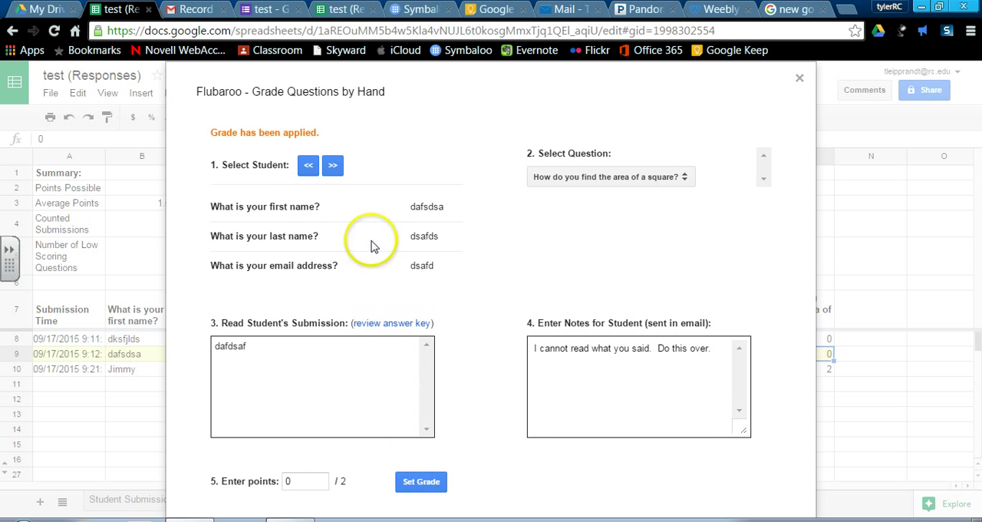
pyautogui.click(334, 166)
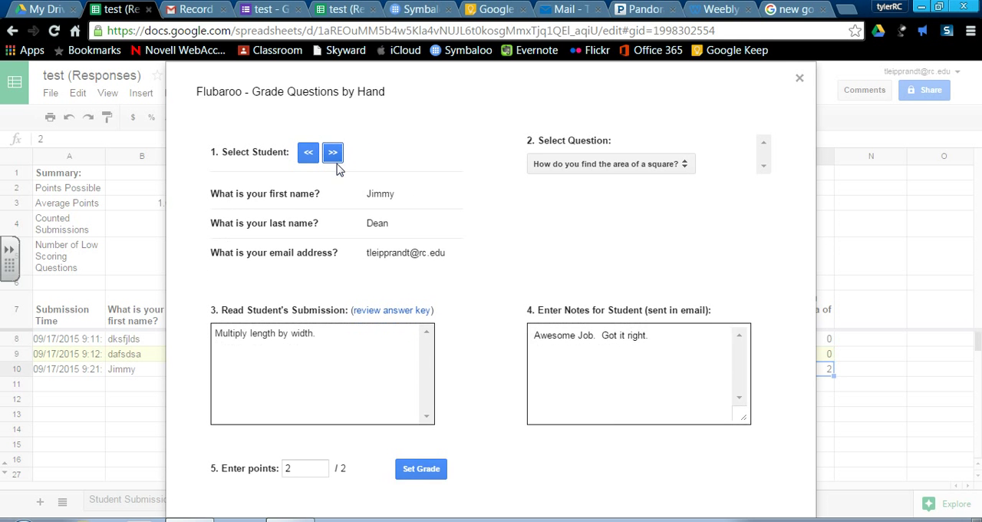
# Apply 0 points with the note "Please take this test over." to the row 8 student and close the hand-grading dialog
pyautogui.click(306, 152)
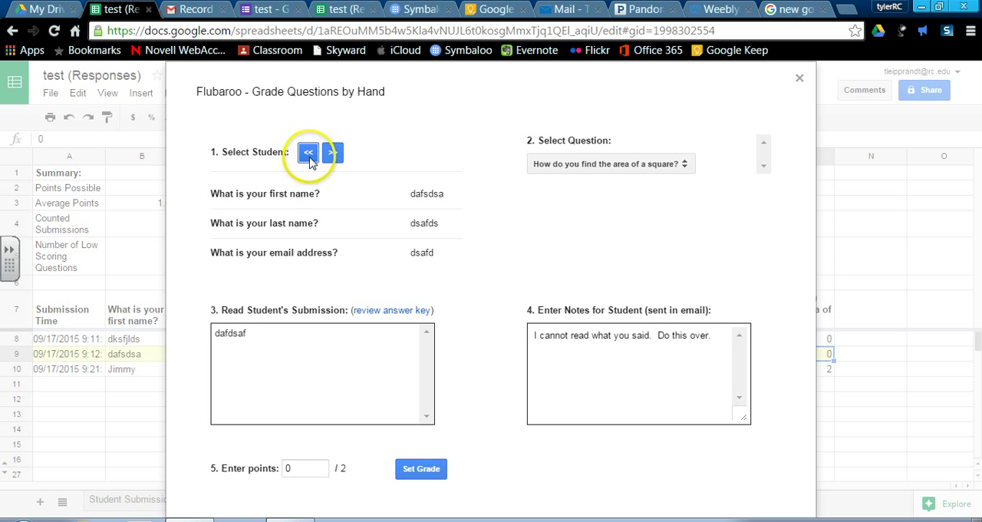
pyautogui.click(309, 154)
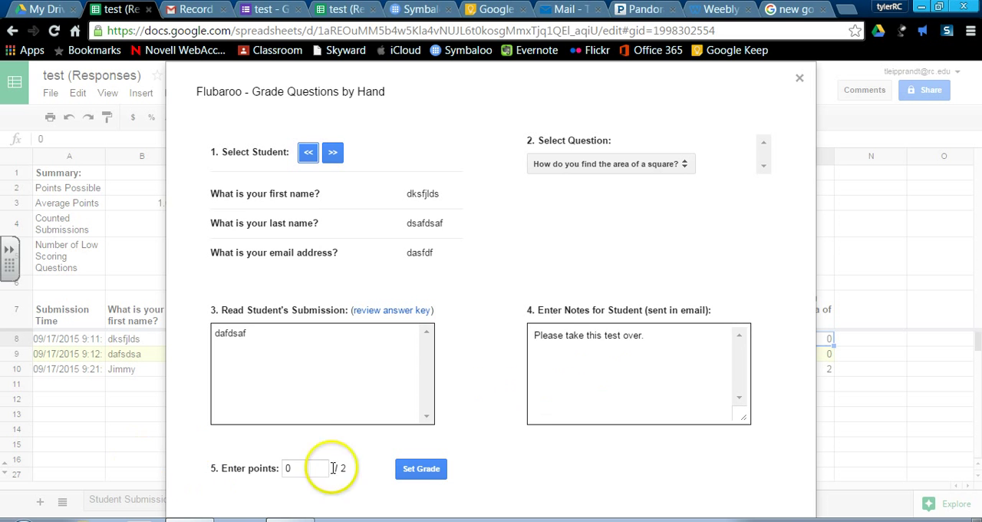
pyautogui.click(307, 468)
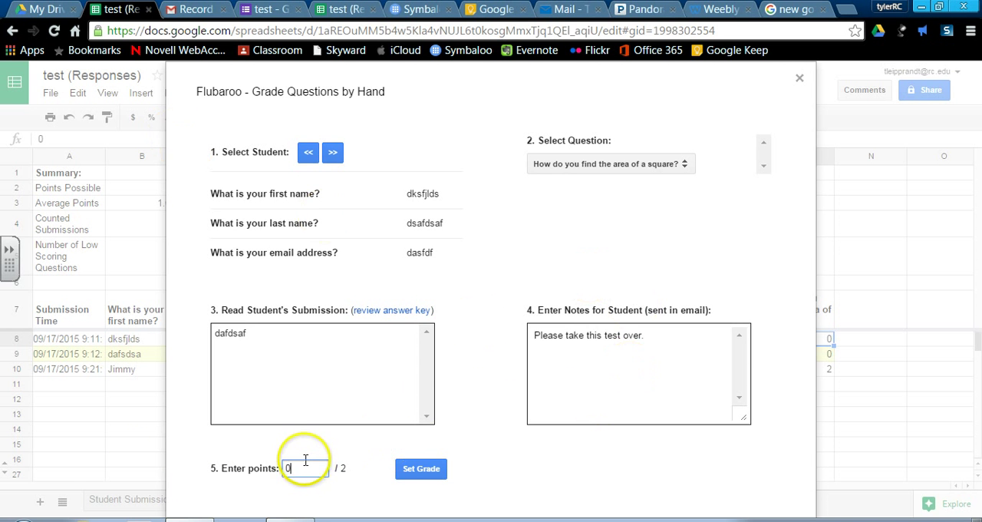
pyautogui.click(430, 472)
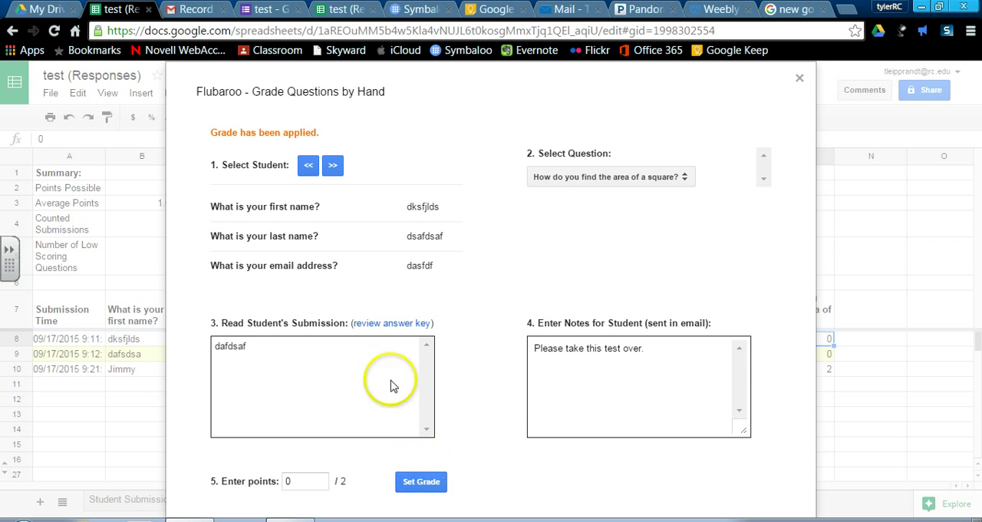
pyautogui.click(334, 168)
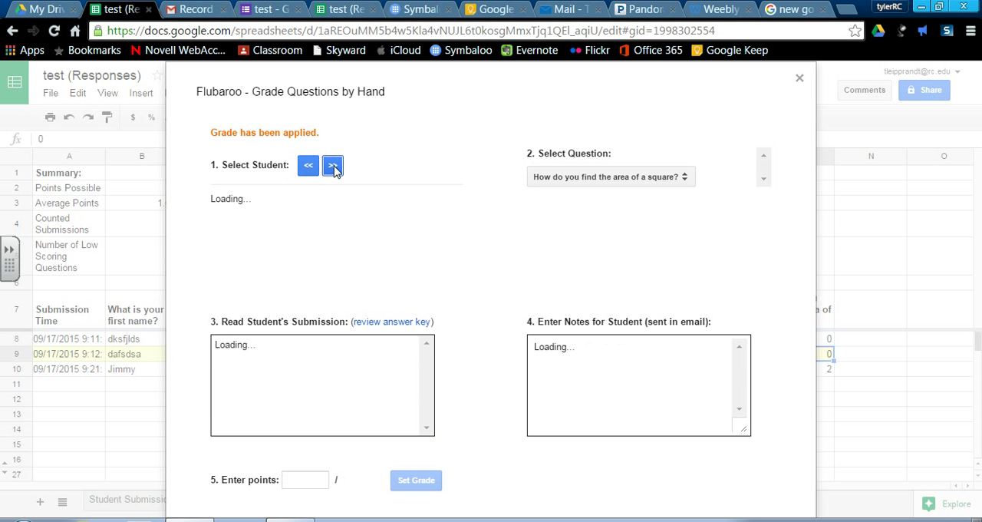
pyautogui.click(438, 469)
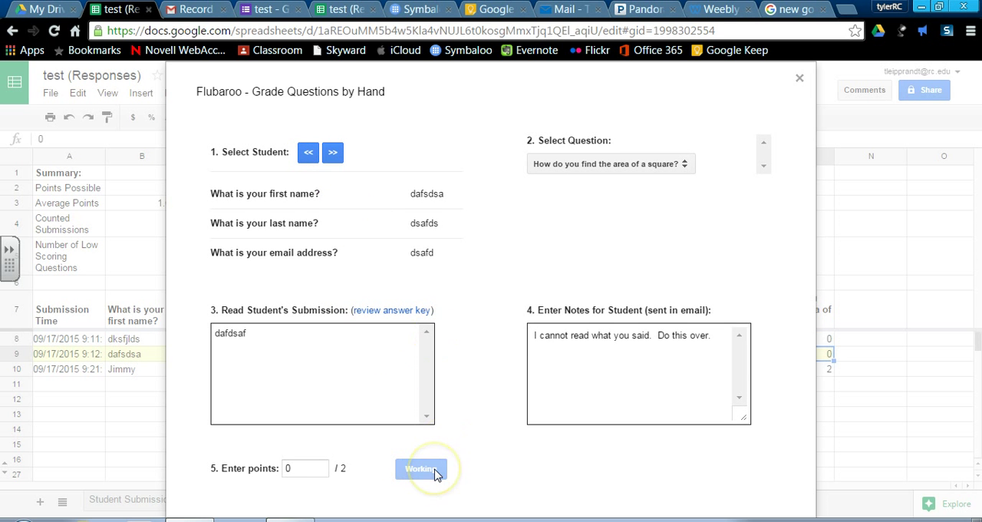
pyautogui.click(801, 79)
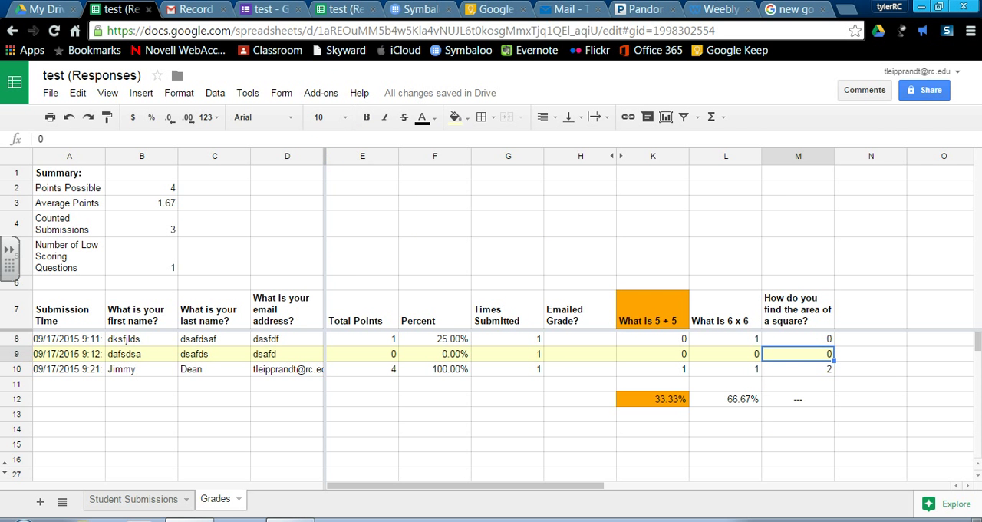
# Show Flubaroo's student feedback column and enter "Please see my at homework help lab." for the row 9 student
pyautogui.click(322, 94)
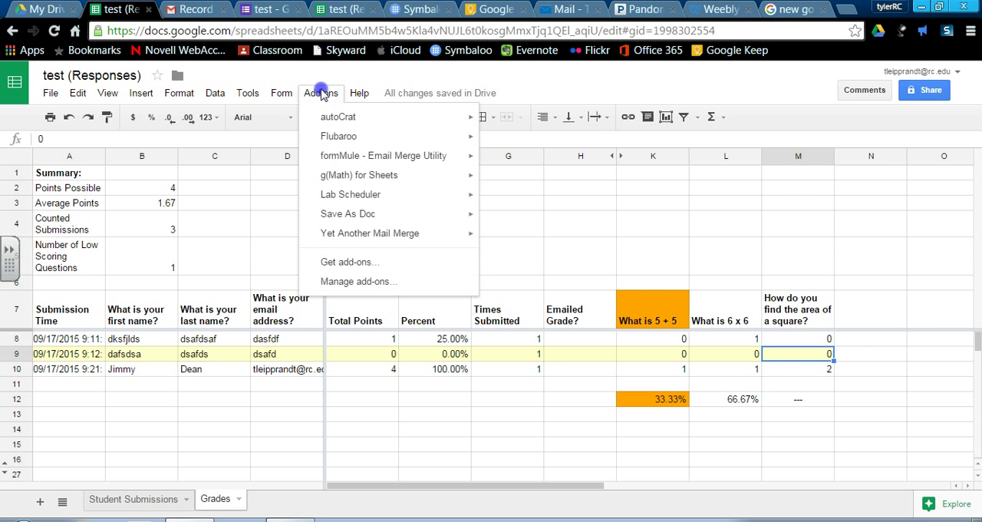
pyautogui.moveTo(374, 136)
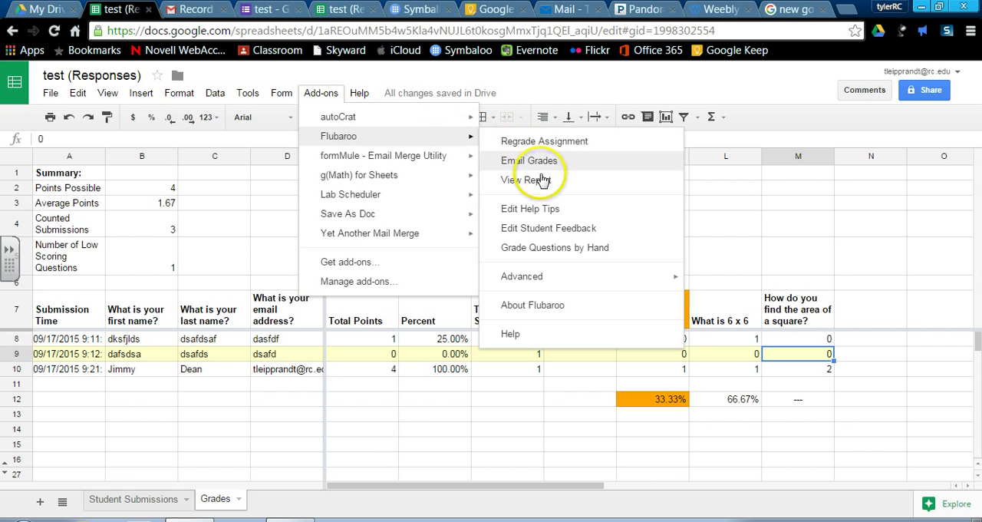
pyautogui.click(558, 228)
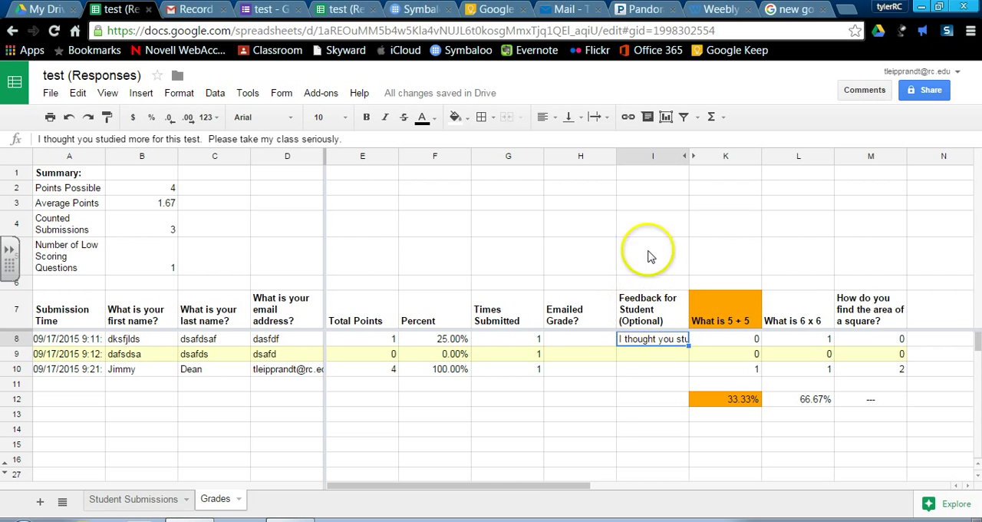
pyautogui.click(650, 354)
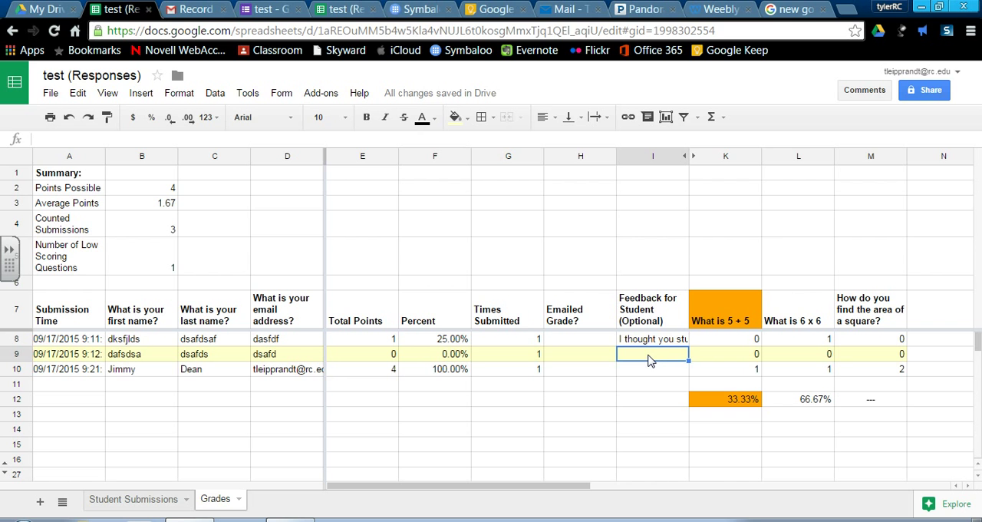
pyautogui.write('Please see my at ')
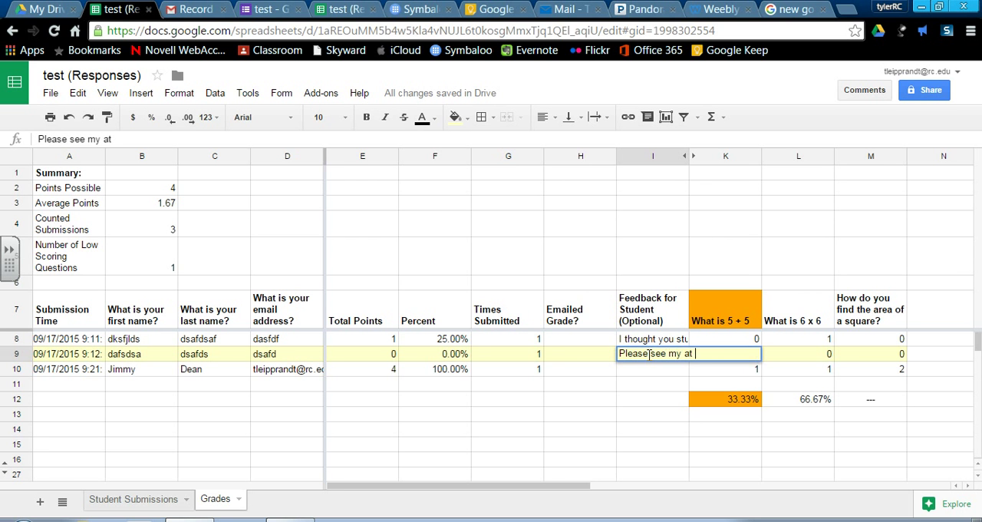
pyautogui.write('homework hel')
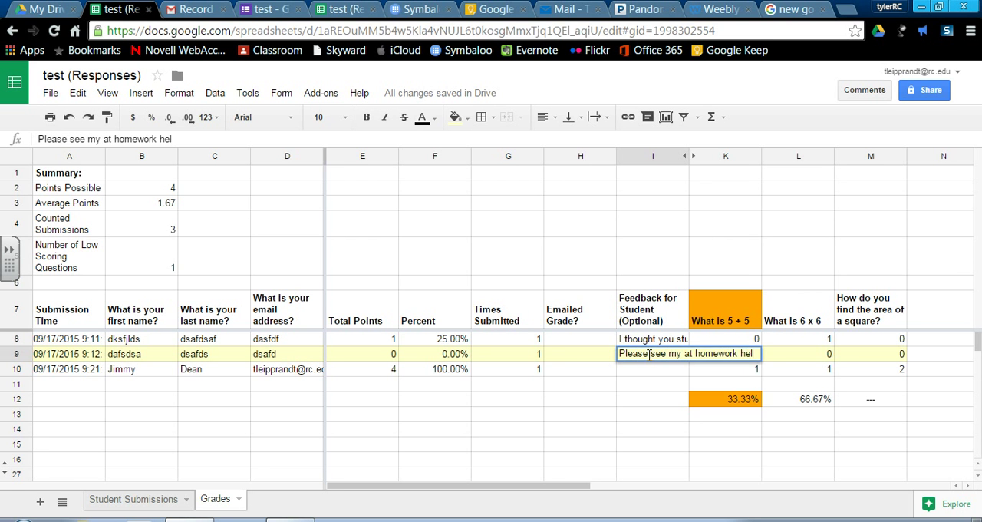
pyautogui.write('p la')
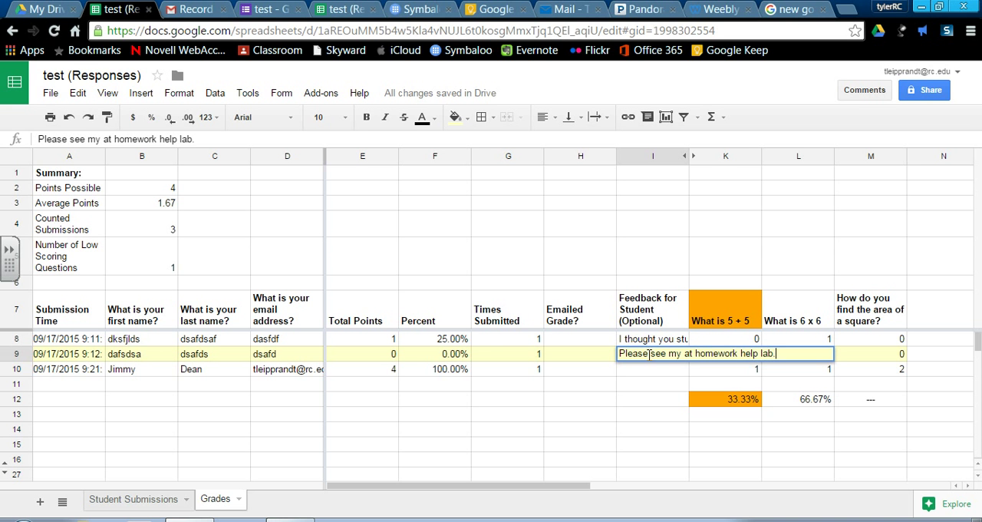
pyautogui.write('b.')
# Enter "Great Job." as the feedback for the row 10 student
pyautogui.click(649, 372)
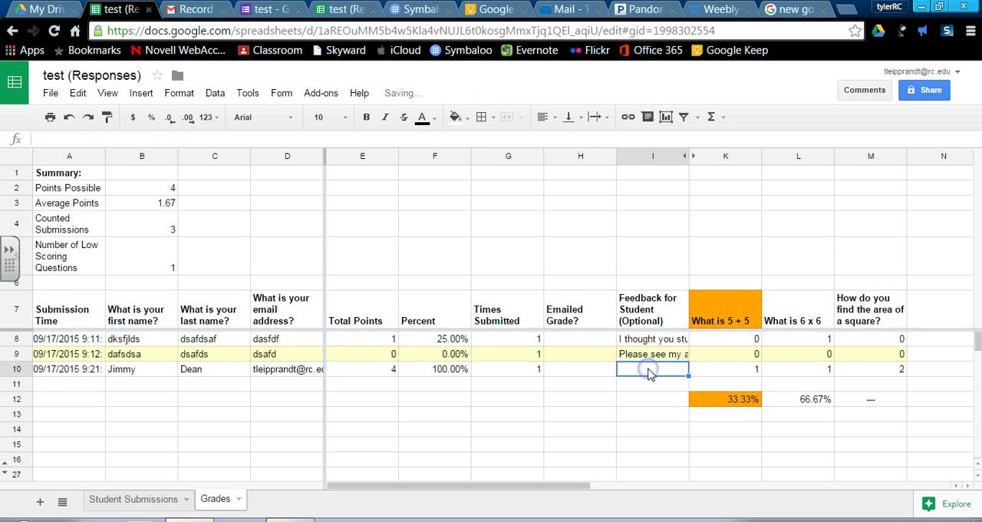
pyautogui.write('Great Job.')
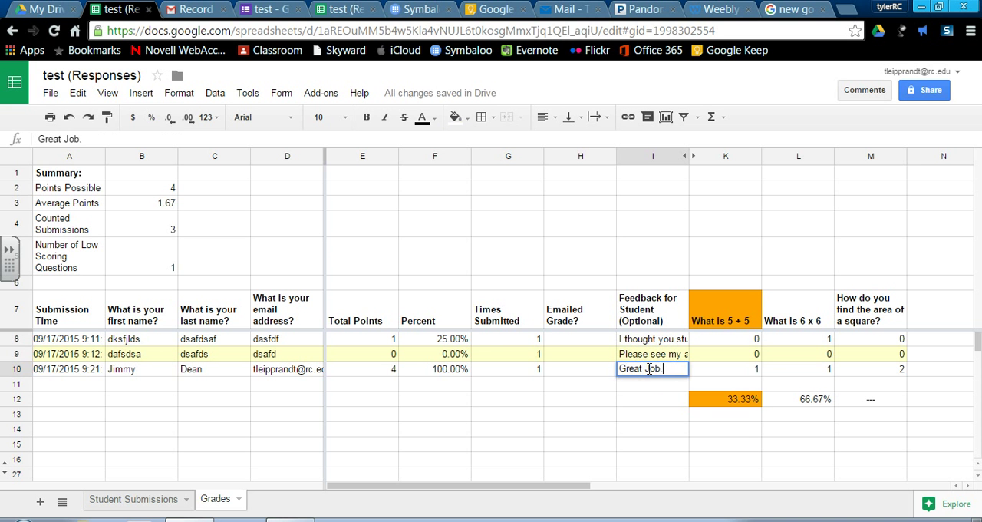
pyautogui.click(671, 415)
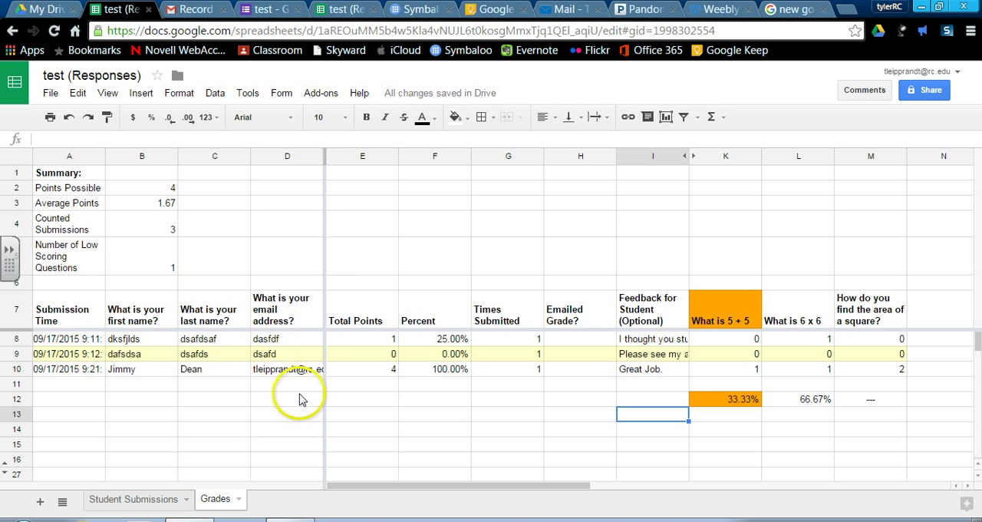
# Email the grades through Flubaroo with question scores, the answer key and the message "Study harder for the next test."
pyautogui.click(320, 93)
pyautogui.moveTo(362, 146)
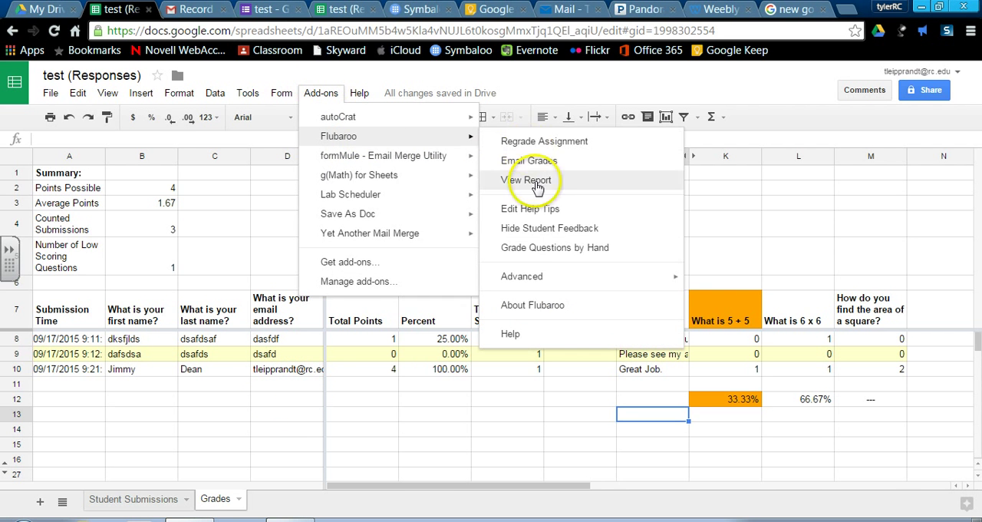
pyautogui.click(555, 168)
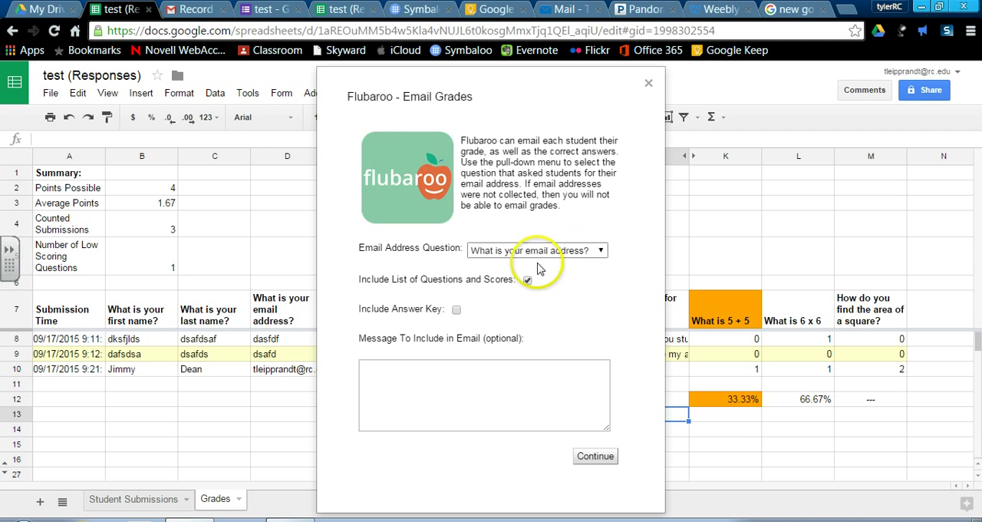
pyautogui.click(456, 310)
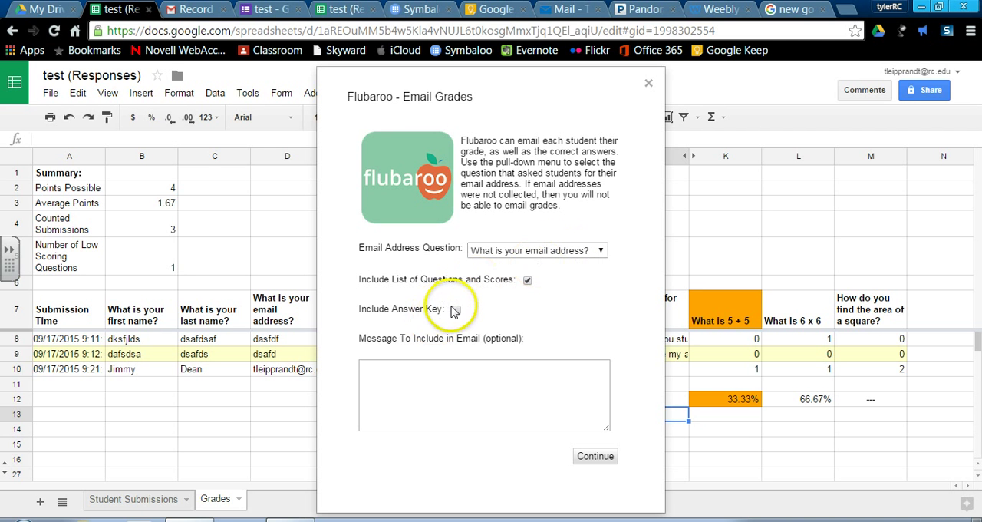
pyautogui.click(467, 371)
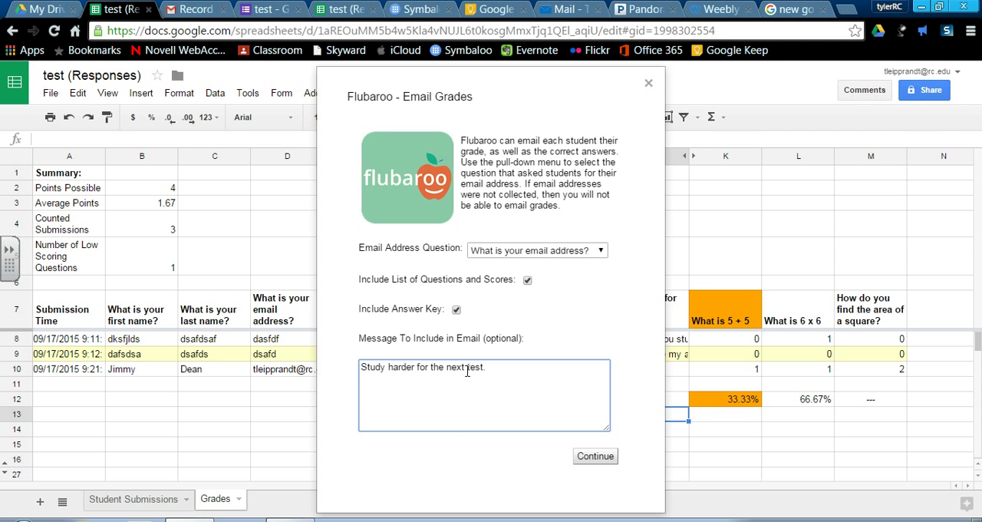
pyautogui.click(595, 457)
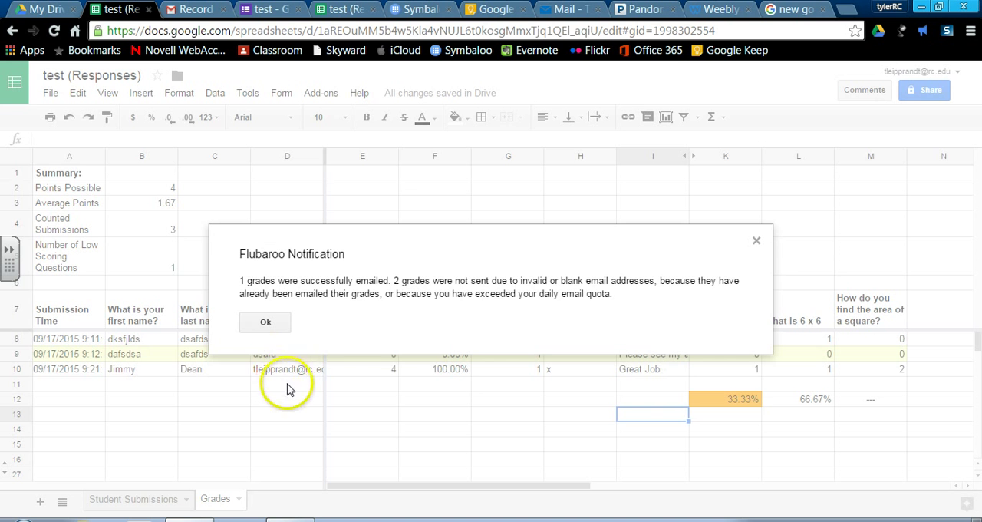
pyautogui.click(265, 322)
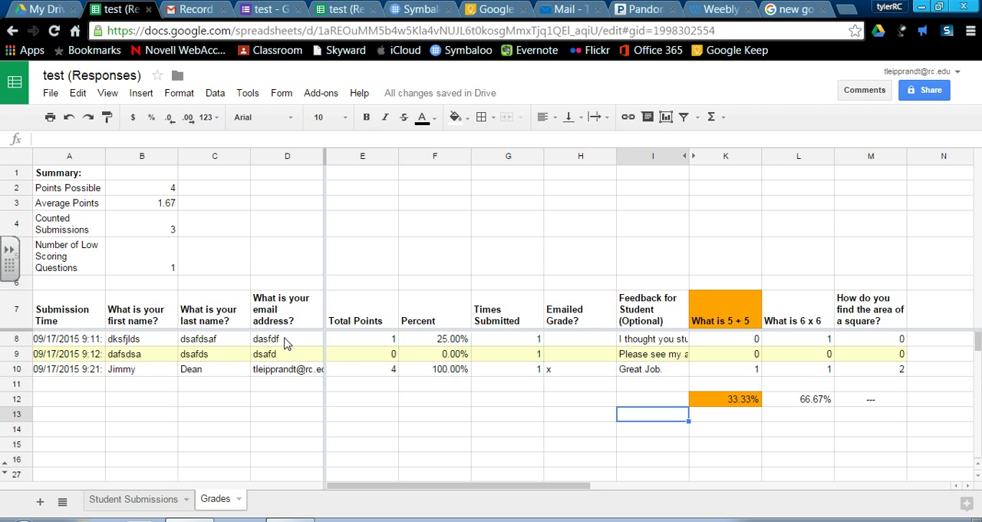
# Switch to Gmail and open the newest inbox email, titled Here is your grade for "test"
pyautogui.click(192, 9)
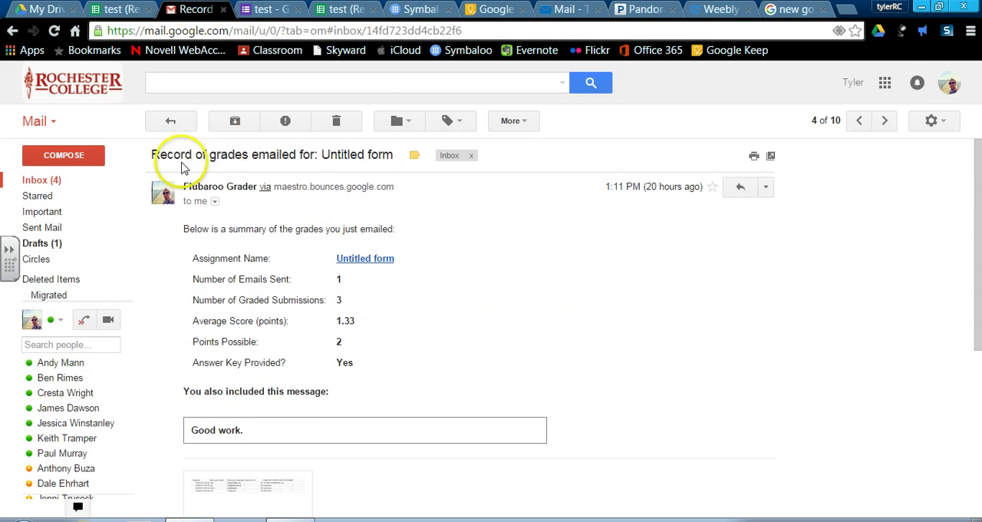
pyautogui.click(34, 184)
pyautogui.click(415, 156)
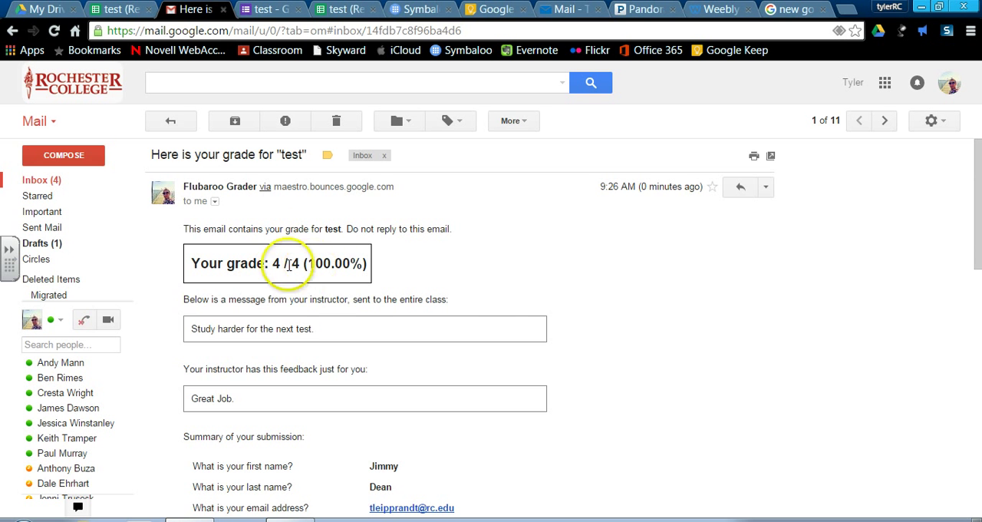
# Examine the grade email's message to the entire class and the instructor's individual feedback
pyautogui.click(204, 299)
pyautogui.moveTo(204, 300); pyautogui.dragTo(649, 346)
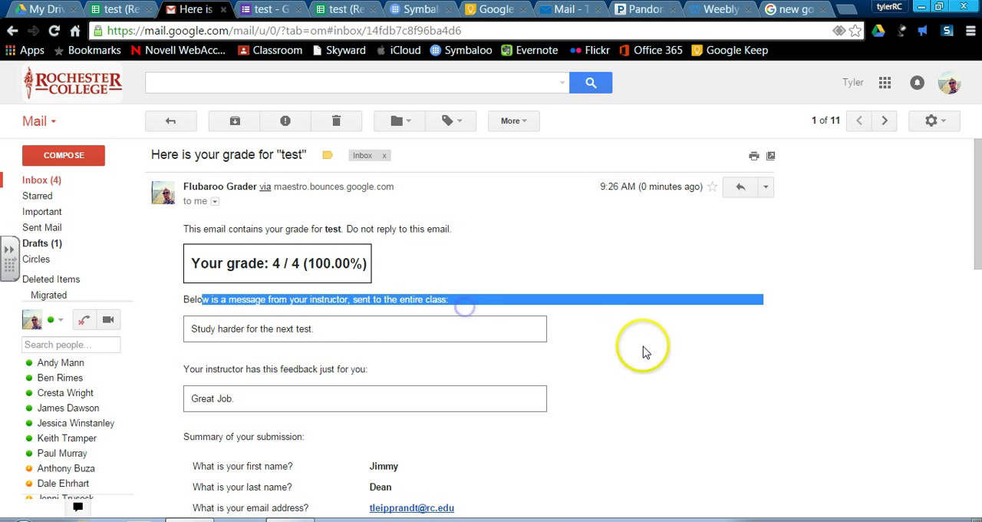
pyautogui.click(647, 341)
pyautogui.click(323, 329)
pyautogui.scroll(-1, 337, 338)
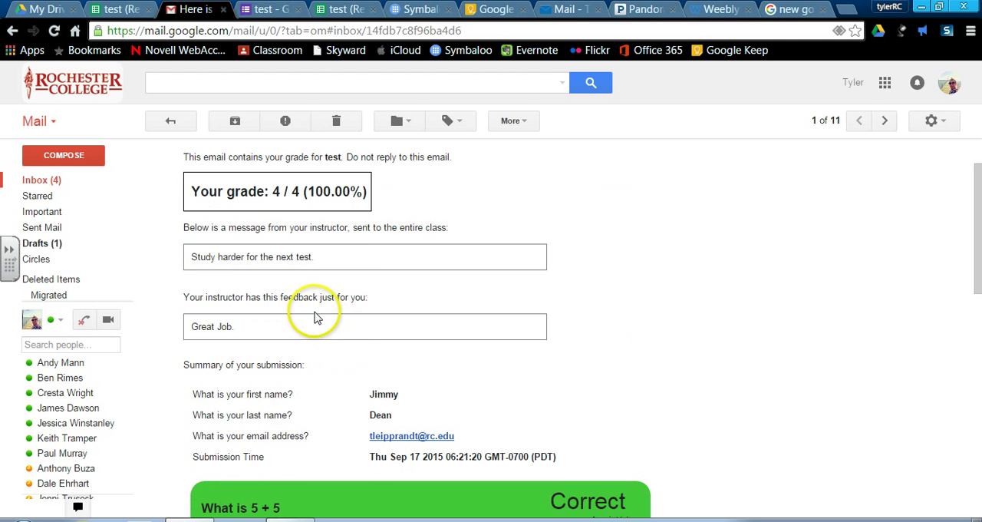
pyautogui.moveTo(368, 300); pyautogui.dragTo(278, 299)
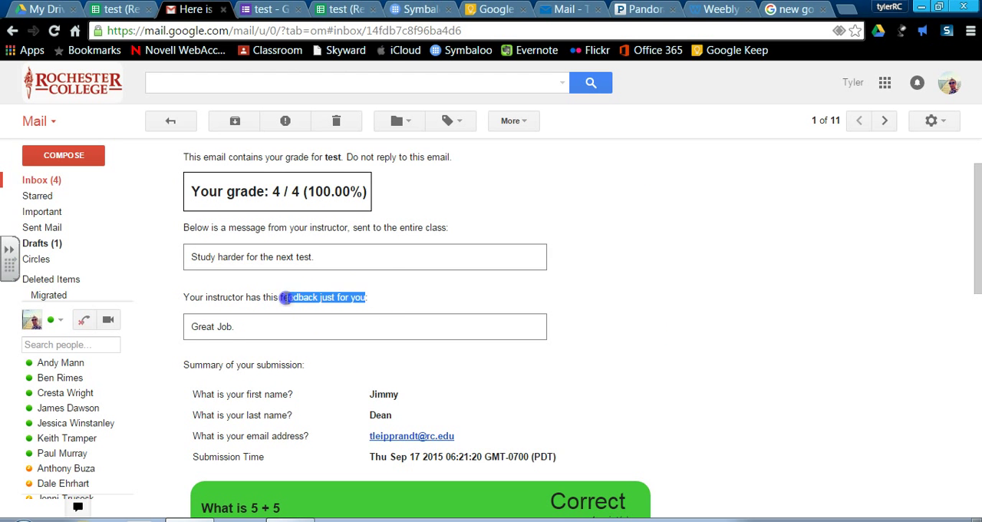
pyautogui.click(246, 332)
pyautogui.scroll(-1, 288, 357)
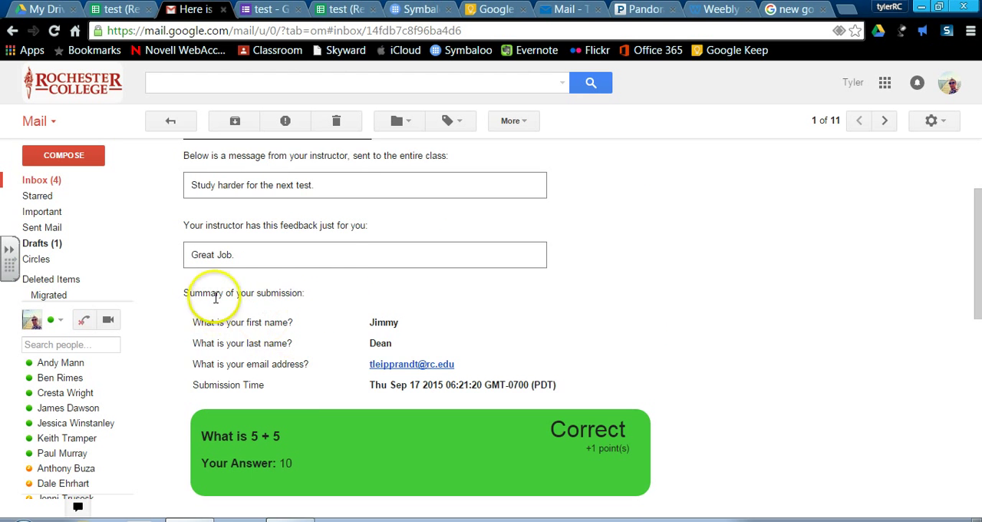
# Review the per-question results and the instructor's comment on the hand-graded question, and return to the test (Responses) spreadsheet
pyautogui.scroll(-3, 291, 300)
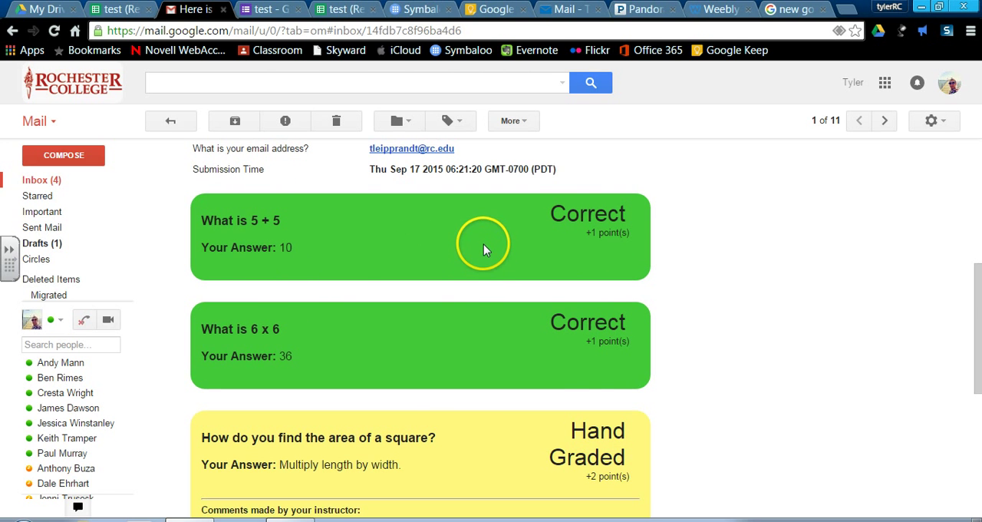
pyautogui.scroll(-2, 480, 261)
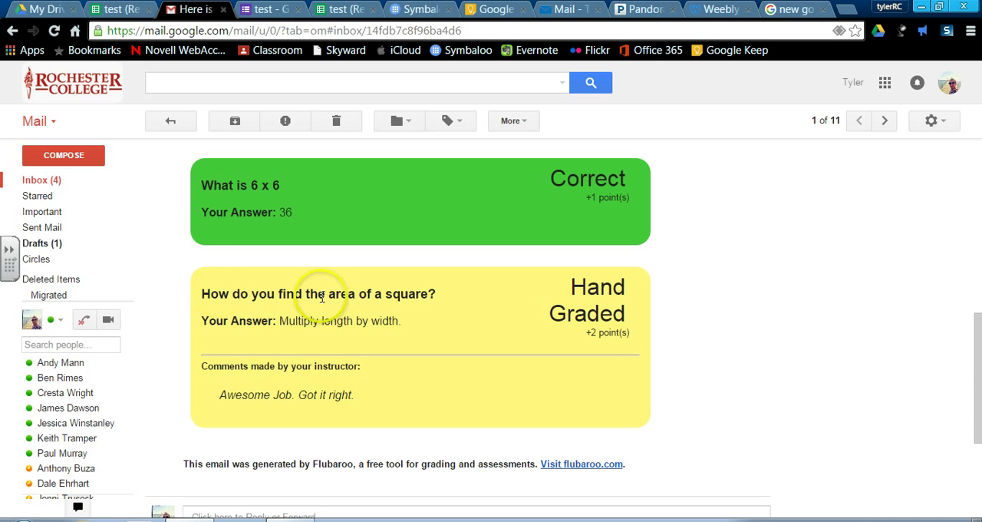
pyautogui.moveTo(301, 321); pyautogui.dragTo(373, 321)
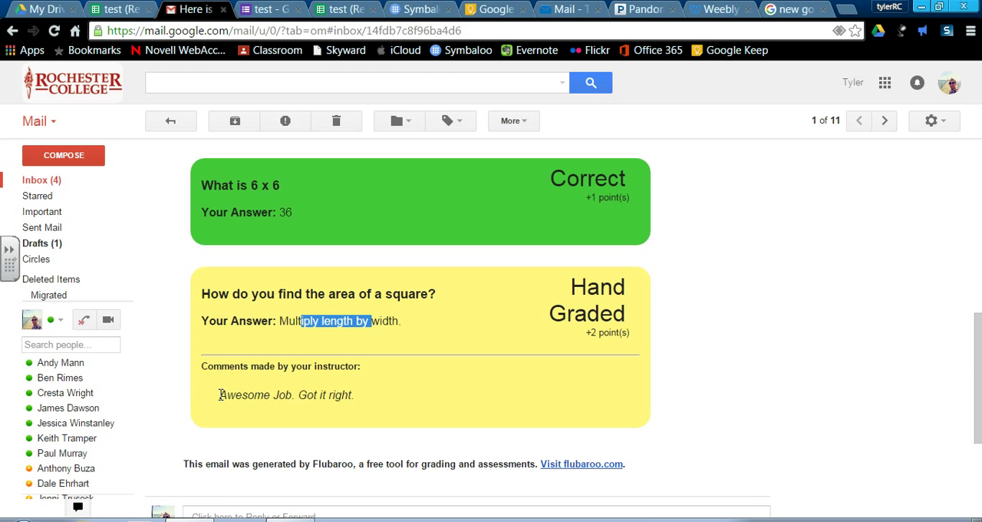
pyautogui.tripleClick(246, 396)
pyautogui.click(450, 395)
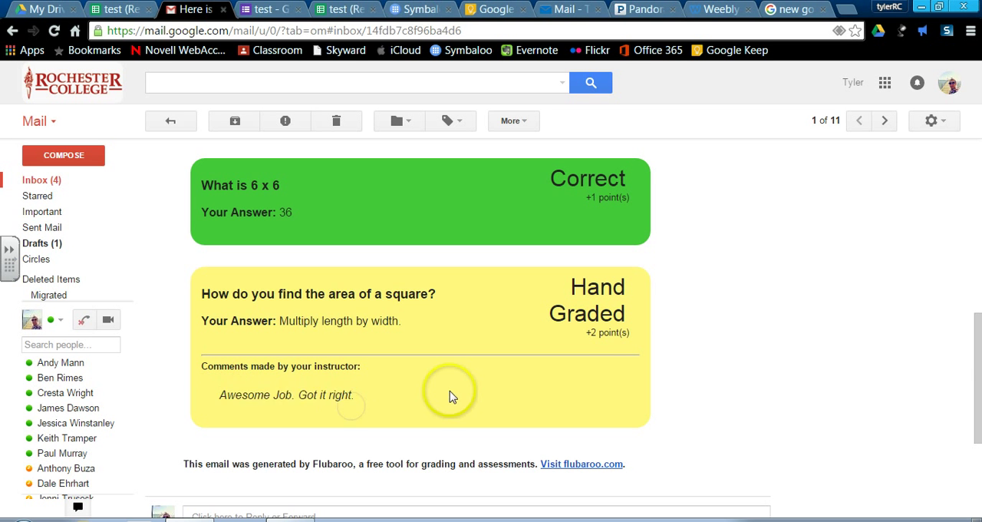
pyautogui.scroll(-2, 451, 397)
pyautogui.scroll(5, 451, 397)
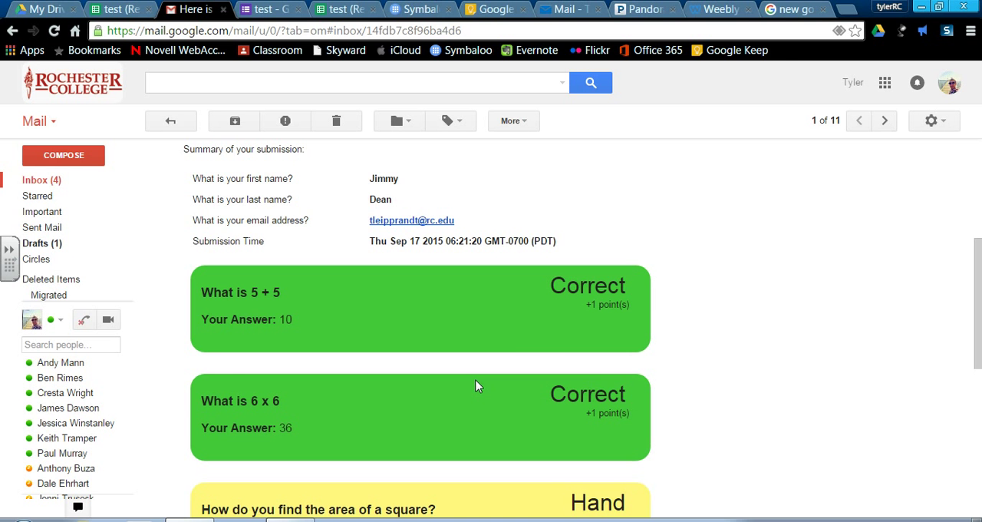
pyautogui.scroll(4, 704, 290)
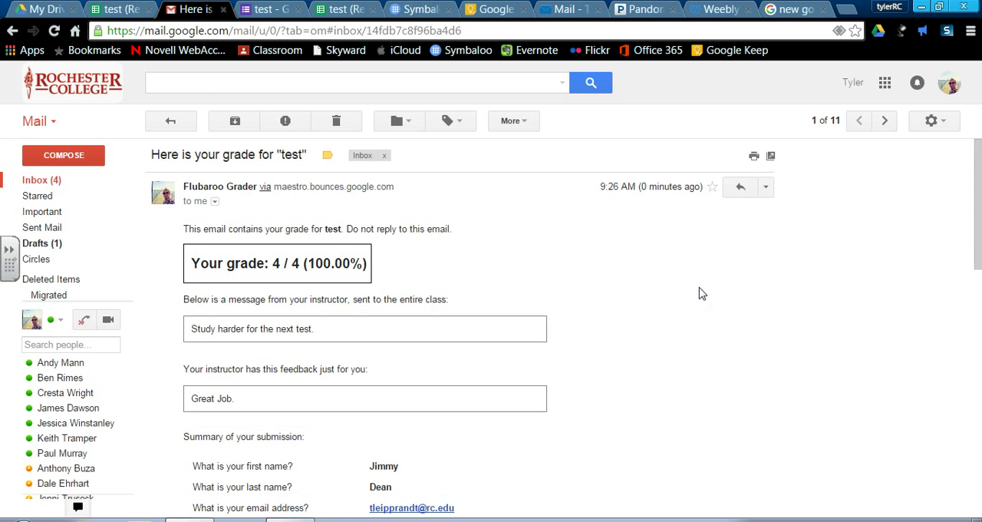
pyautogui.click(129, 11)
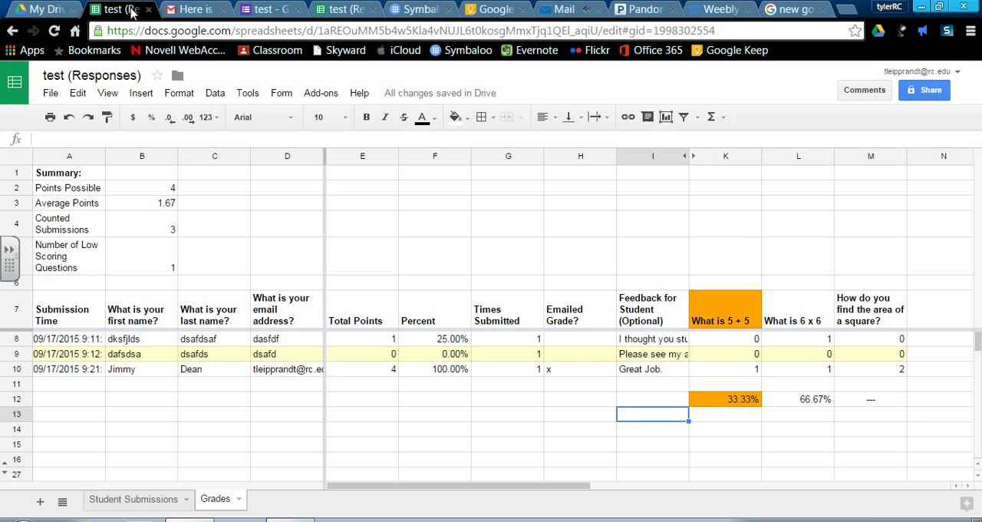